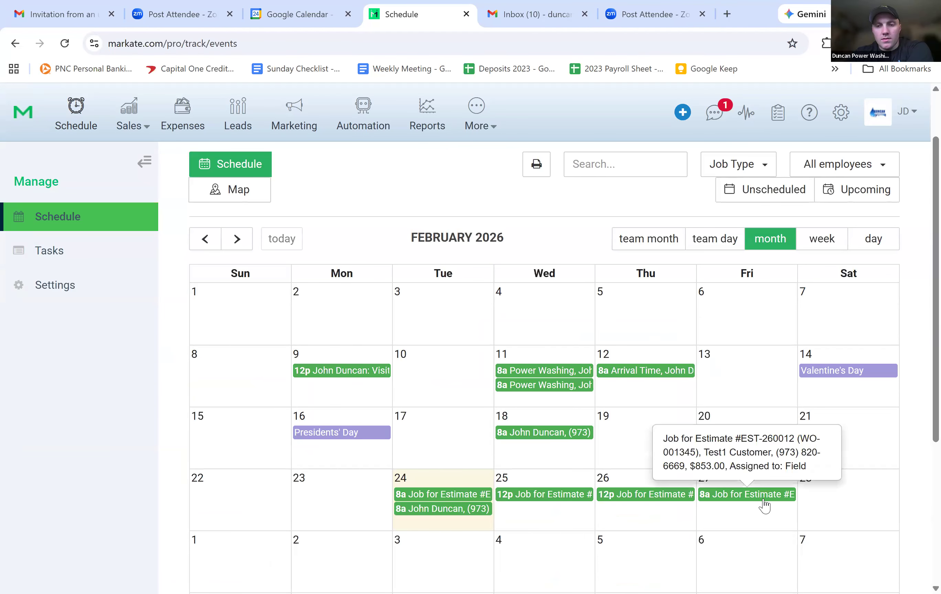
Open the work order for the February 27 job from its calendar event and view its summary
{"action": "left_click", "coordinate": [764, 506]}
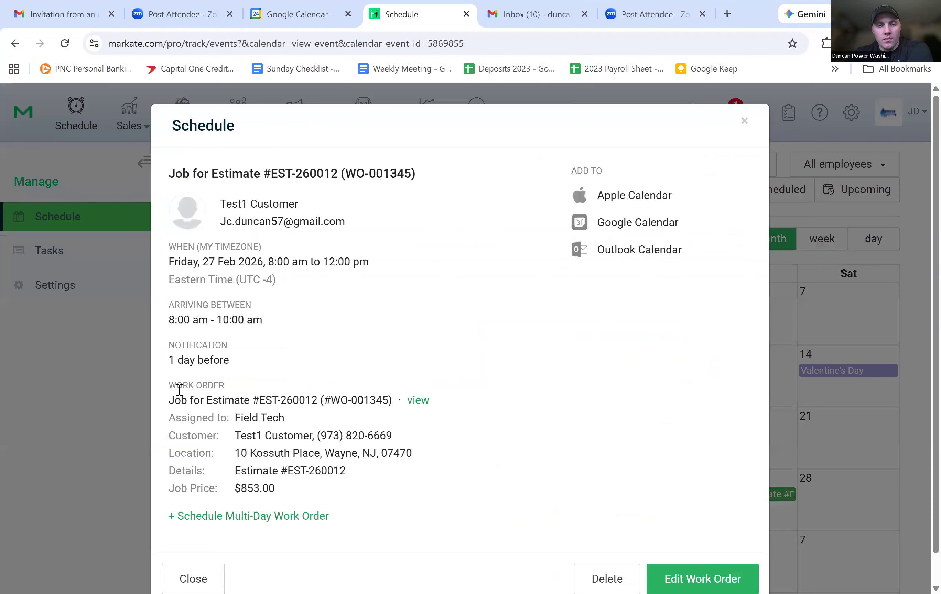
{"action": "left_click_drag", "start_coordinate": [175, 389], "coordinate": [426, 401]}
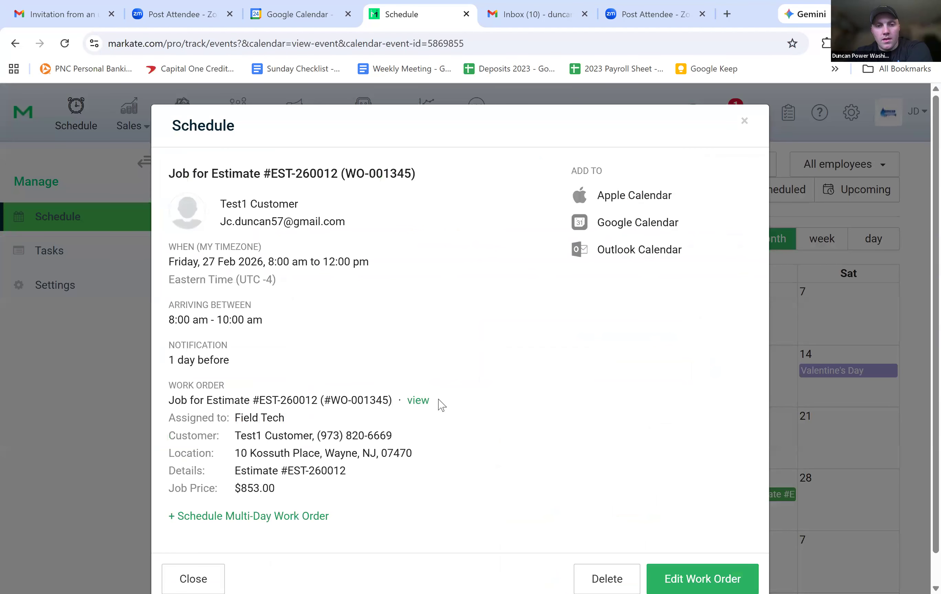
{"action": "left_click", "coordinate": [415, 409]}
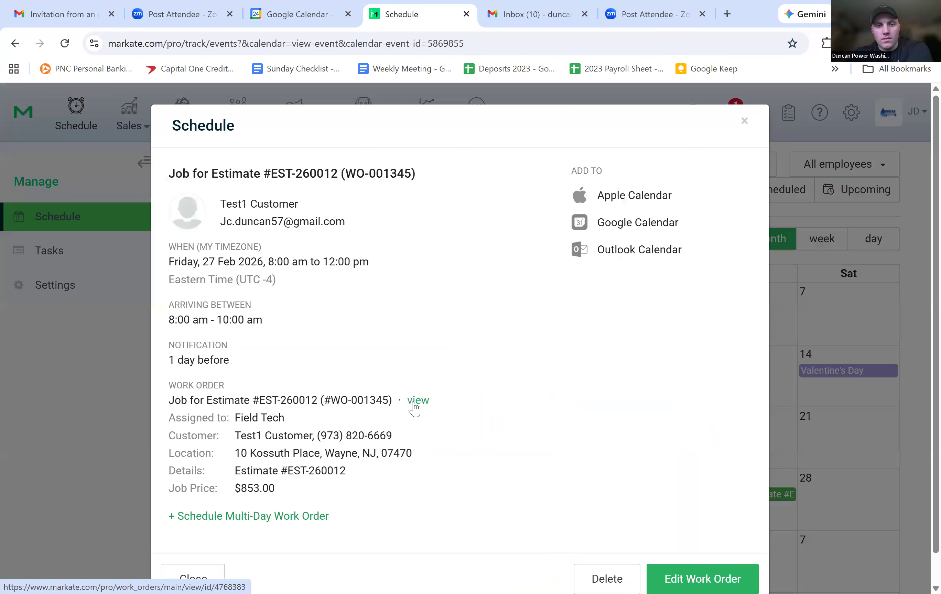
{"action": "left_click", "coordinate": [415, 409]}
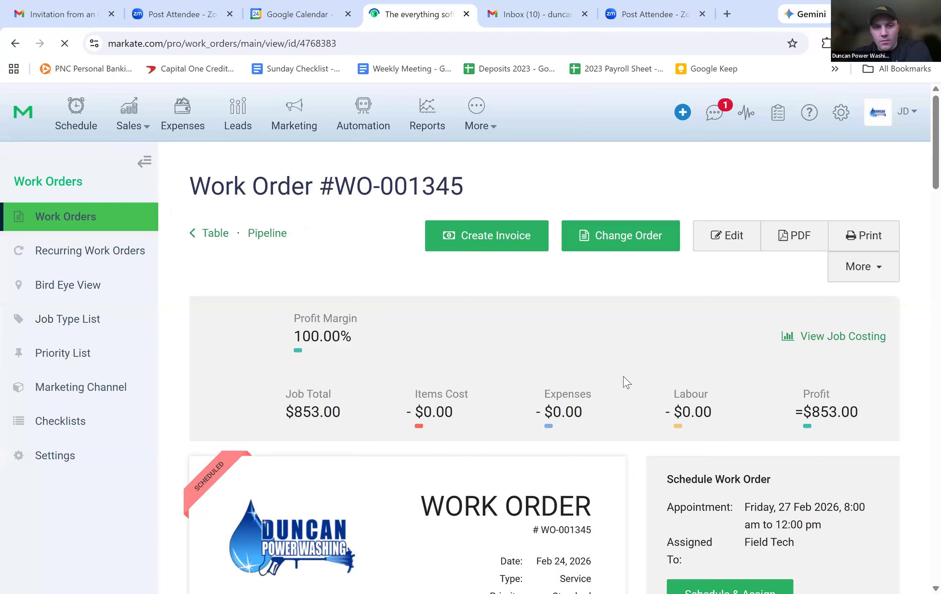
{"action": "scroll", "coordinate": [134, 112], "scroll_direction": "down", "scroll_amount": 2}
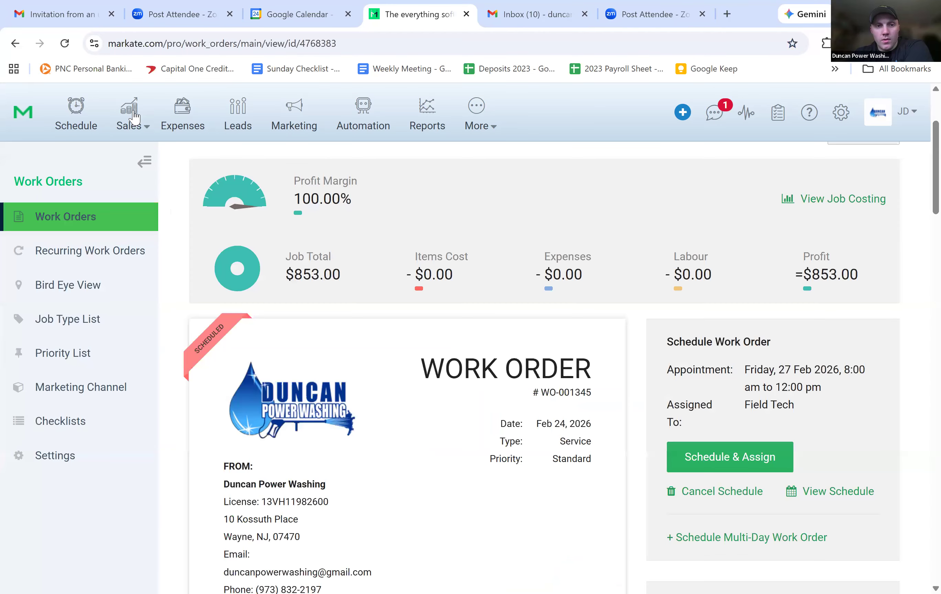
Filter the work orders list to Scheduled and open the work order for the job scheduled on 27 Feb 2026
{"action": "left_click", "coordinate": [138, 126]}
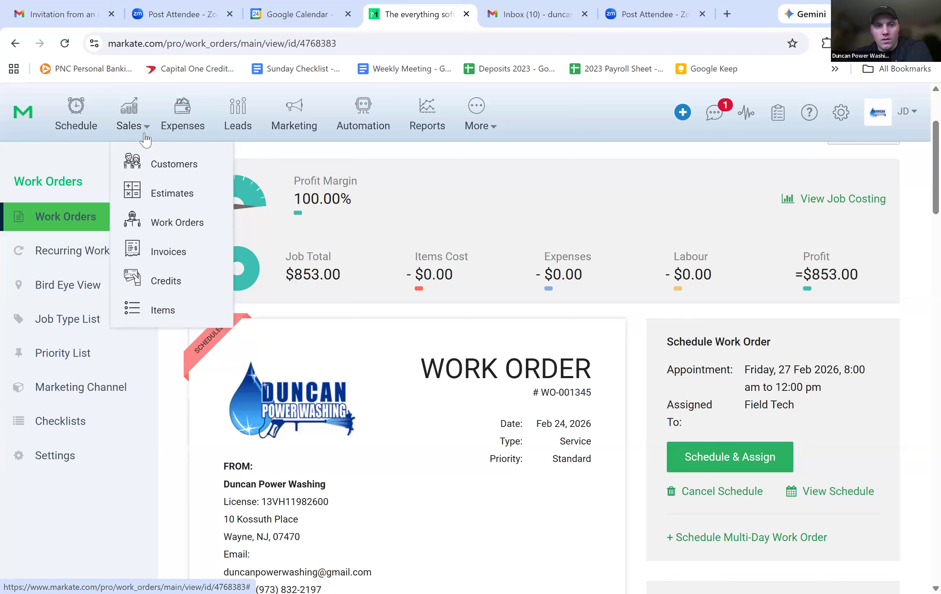
{"action": "left_click", "coordinate": [172, 226]}
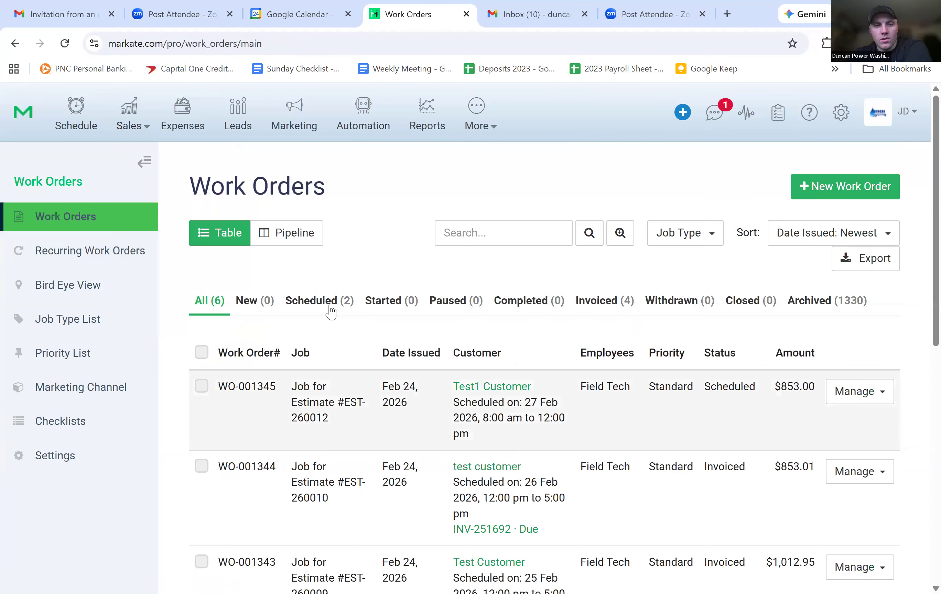
{"action": "scroll", "coordinate": [223, 393], "scroll_direction": "down", "scroll_amount": 2}
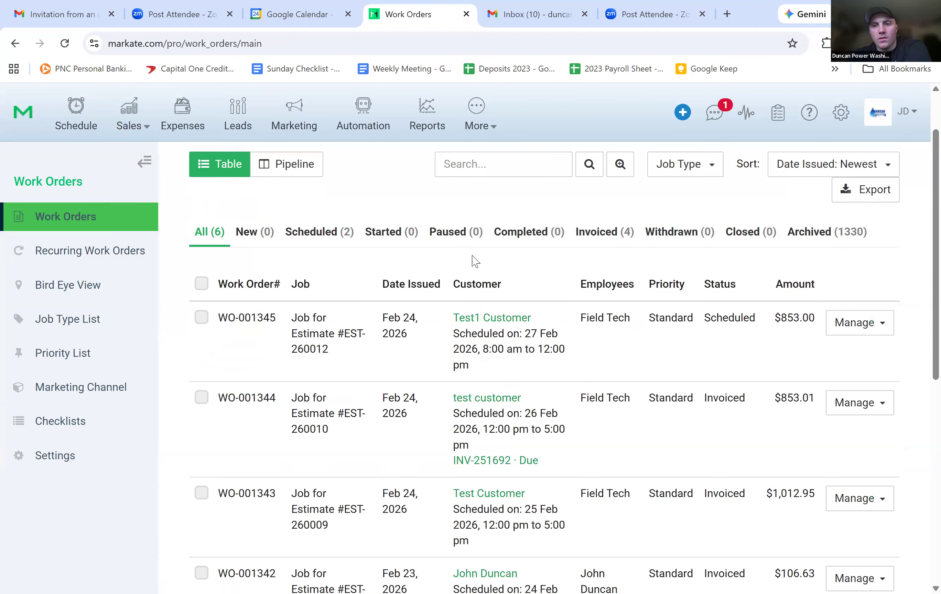
{"action": "left_click", "coordinate": [335, 232]}
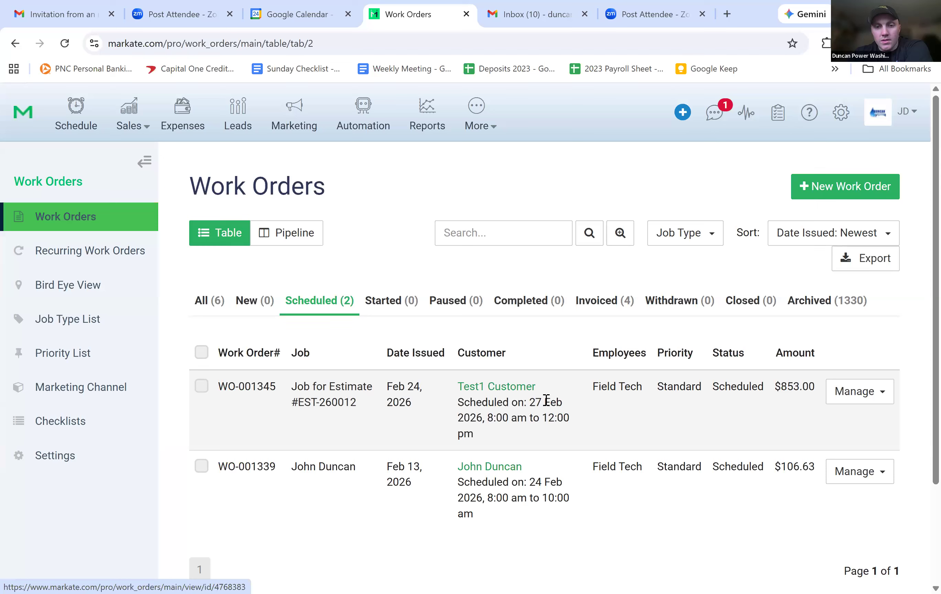
{"action": "left_click_drag", "start_coordinate": [553, 400], "coordinate": [530, 402]}
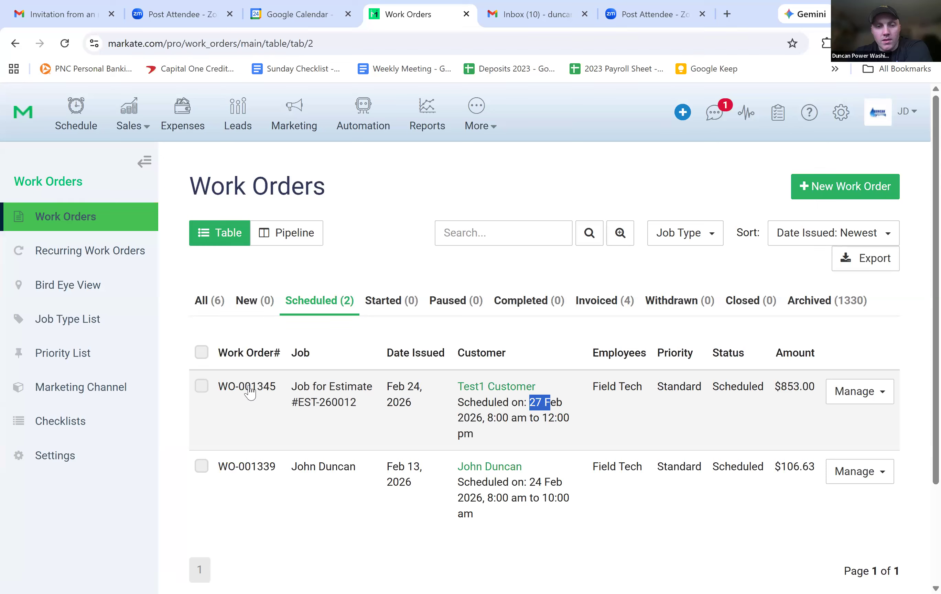
{"action": "left_click", "coordinate": [427, 388]}
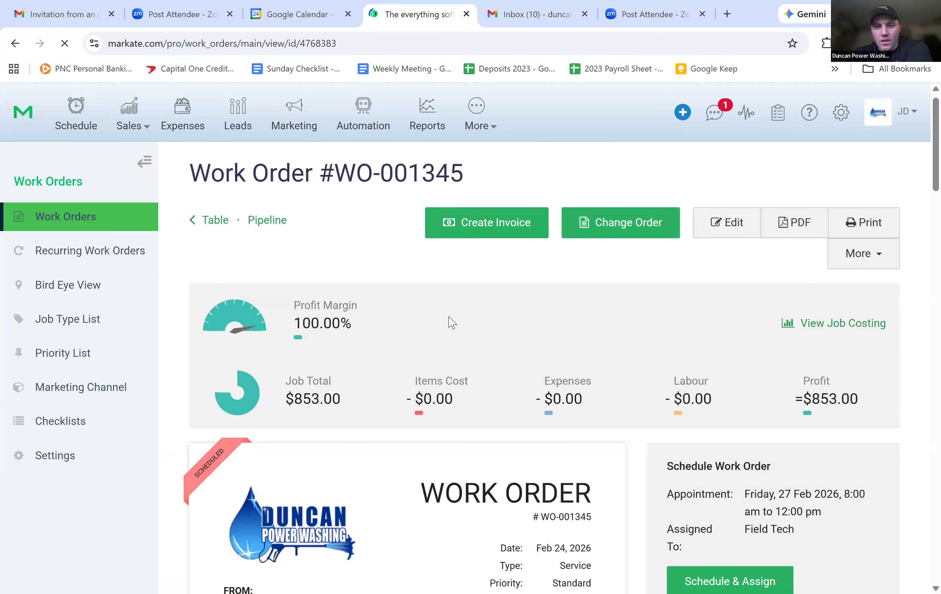
Review the work order's customer, appointment, location and service line items
{"action": "scroll", "coordinate": [452, 323], "scroll_direction": "down", "scroll_amount": 2}
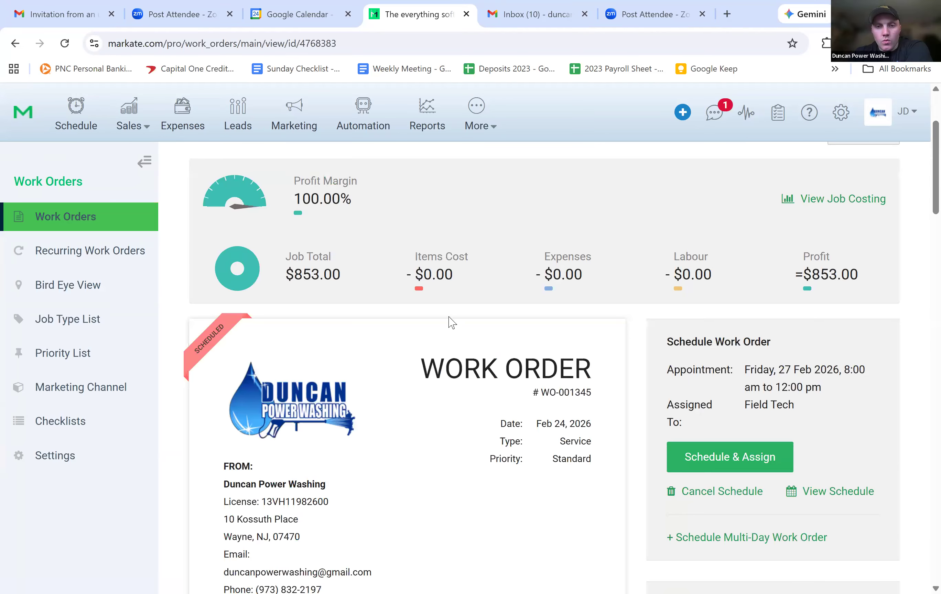
{"action": "scroll", "coordinate": [452, 322], "scroll_direction": "down", "scroll_amount": 2}
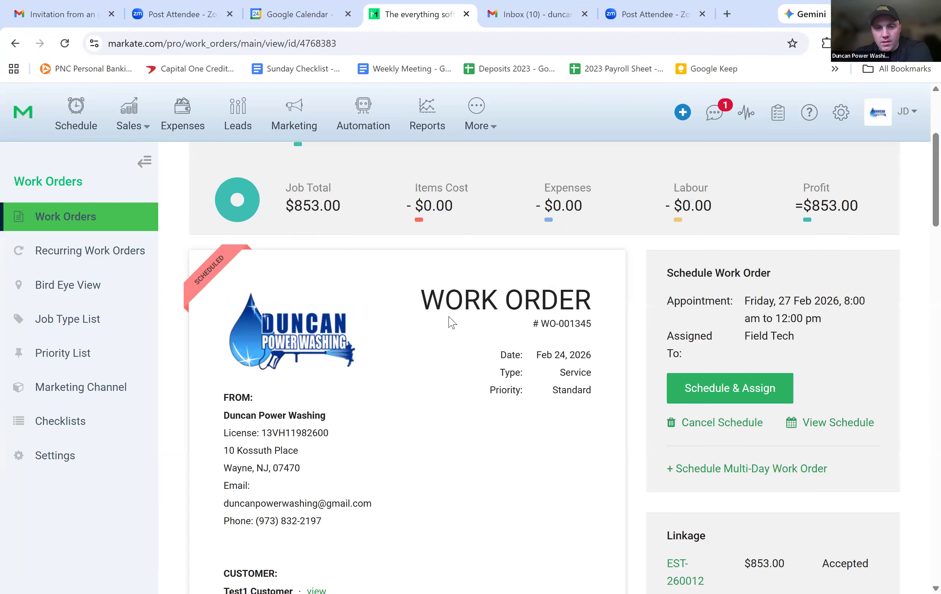
{"action": "scroll", "coordinate": [451, 322], "scroll_direction": "down", "scroll_amount": 6}
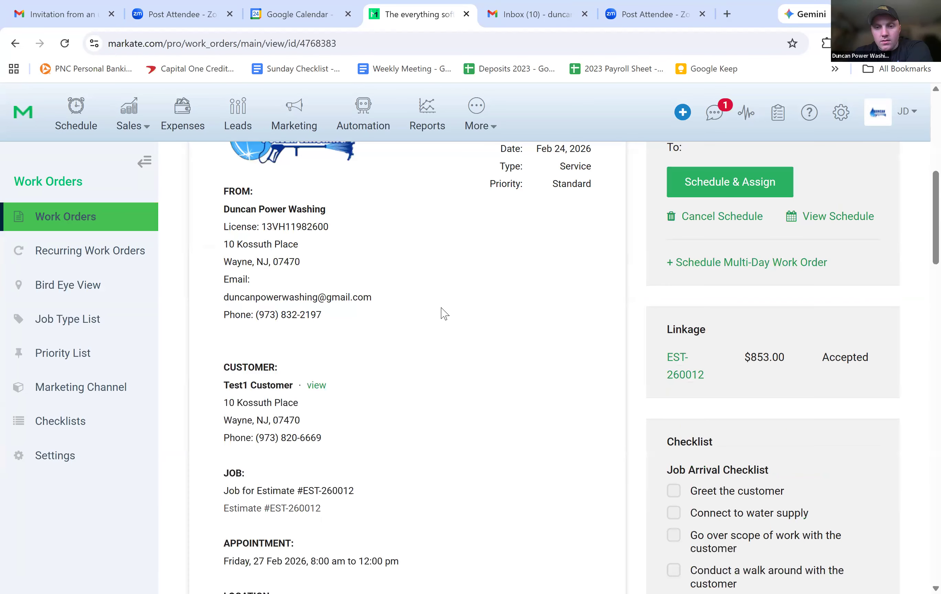
{"action": "scroll", "coordinate": [447, 317], "scroll_direction": "down", "scroll_amount": 2}
{"action": "scroll", "coordinate": [443, 311], "scroll_direction": "down", "scroll_amount": 3}
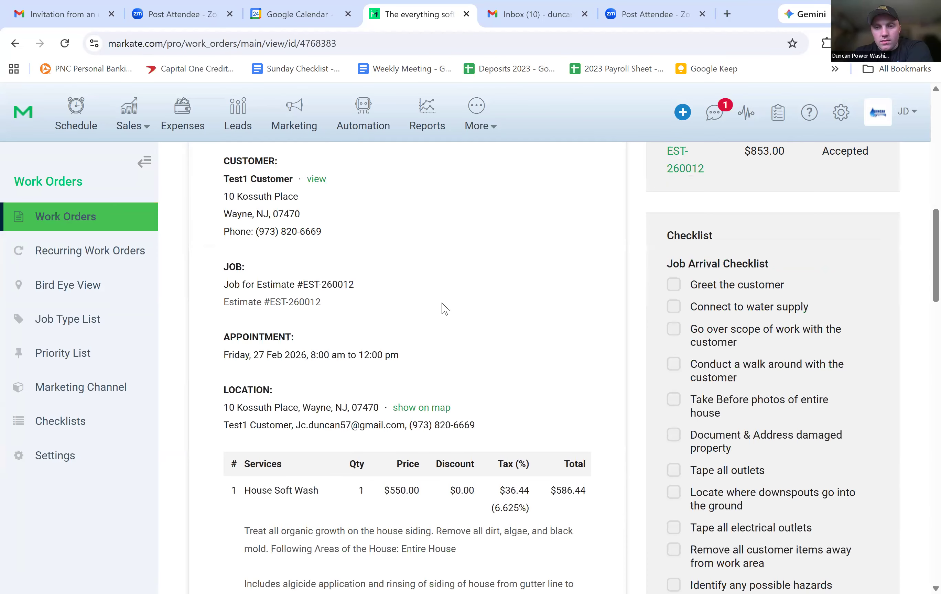
{"action": "scroll", "coordinate": [442, 307], "scroll_direction": "down", "scroll_amount": 5}
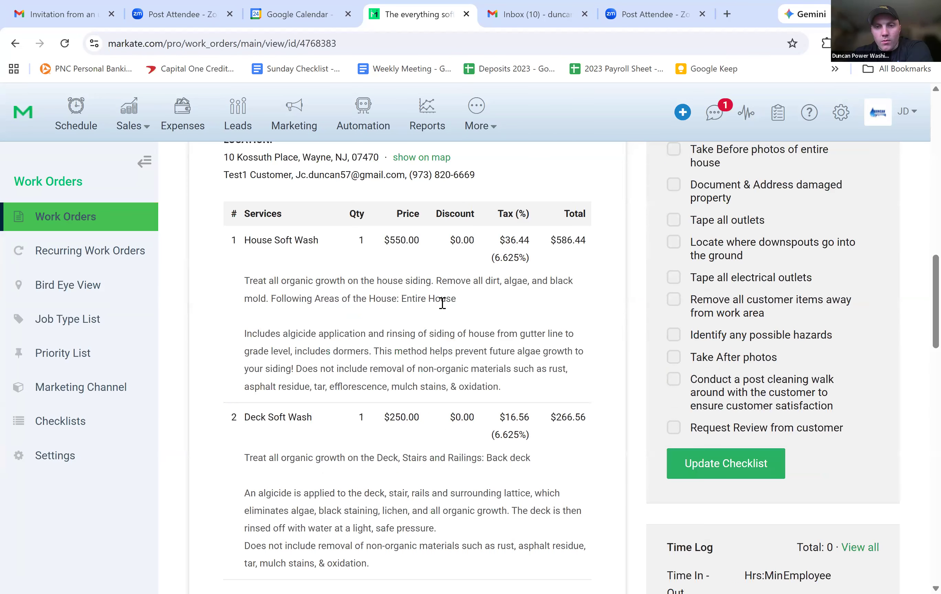
{"action": "scroll", "coordinate": [641, 478], "scroll_direction": "up", "scroll_amount": 2}
{"action": "scroll", "coordinate": [640, 478], "scroll_direction": "up", "scroll_amount": 10}
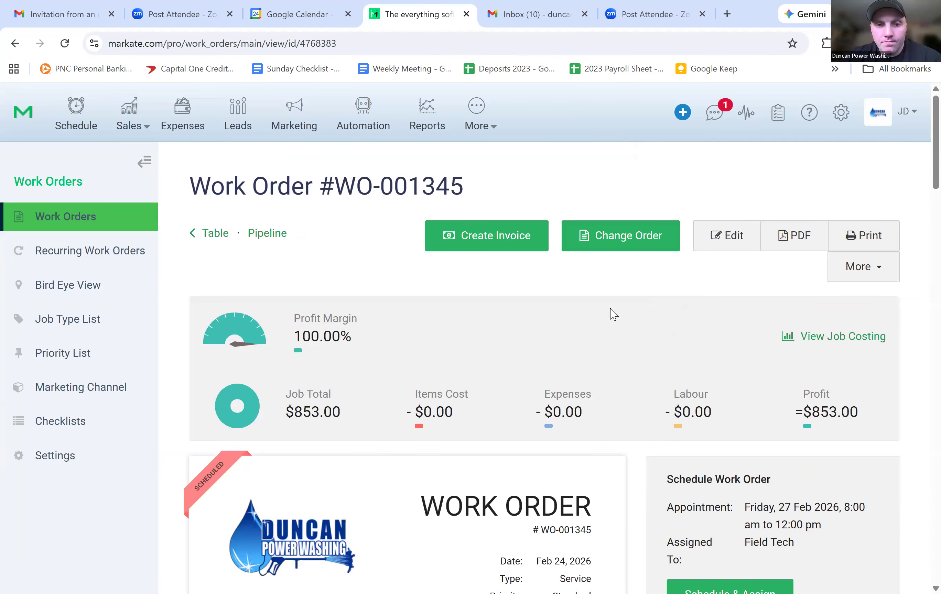
Examine the work order's scheduling details, linked estimate, job arrival checklist and time log
{"action": "scroll", "coordinate": [614, 314], "scroll_direction": "down", "scroll_amount": 2}
{"action": "scroll", "coordinate": [614, 314], "scroll_direction": "down", "scroll_amount": 1}
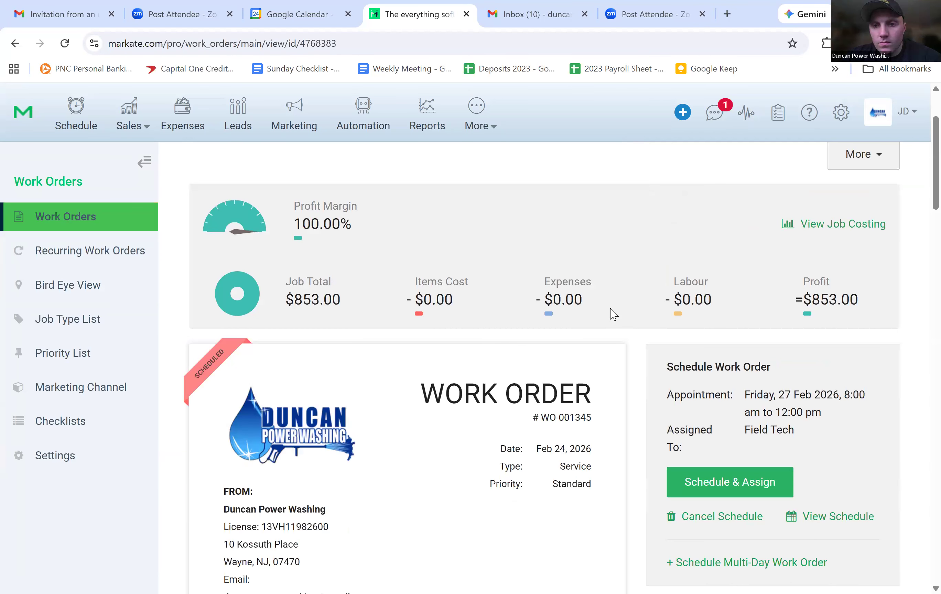
{"action": "scroll", "coordinate": [613, 315], "scroll_direction": "down", "scroll_amount": 2}
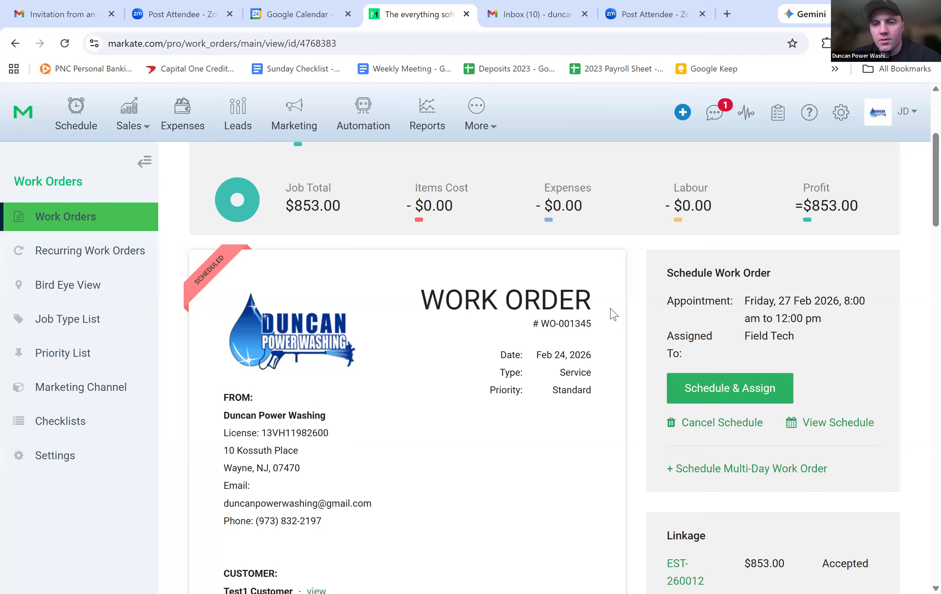
{"action": "scroll", "coordinate": [601, 317], "scroll_direction": "down", "scroll_amount": 2}
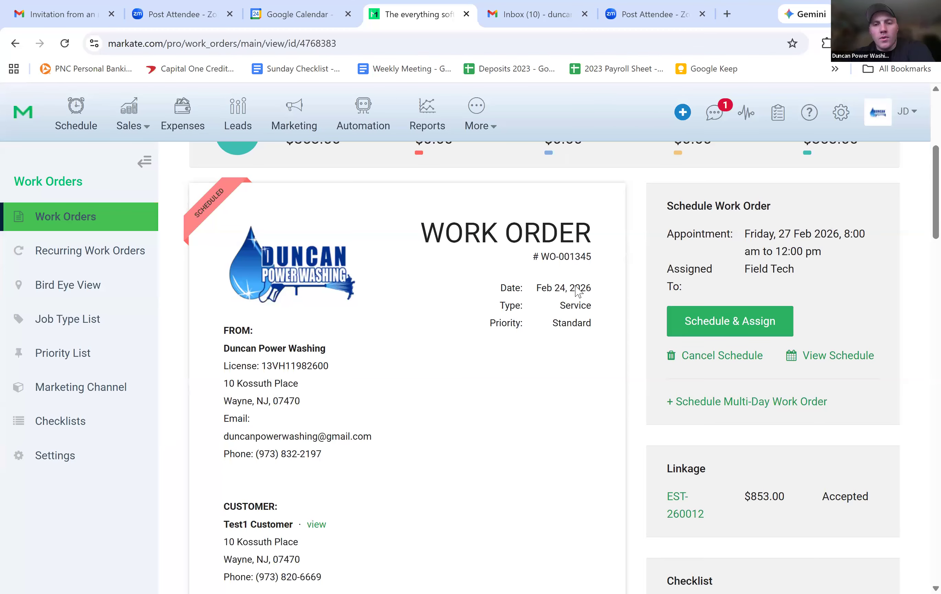
{"action": "scroll", "coordinate": [577, 291], "scroll_direction": "down", "scroll_amount": 5}
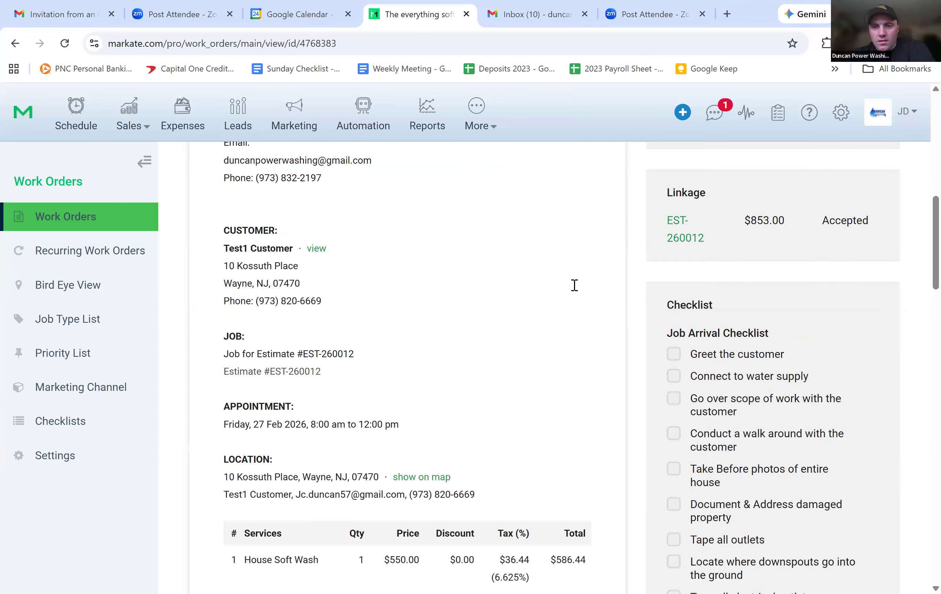
{"action": "scroll", "coordinate": [575, 285], "scroll_direction": "down", "scroll_amount": 10}
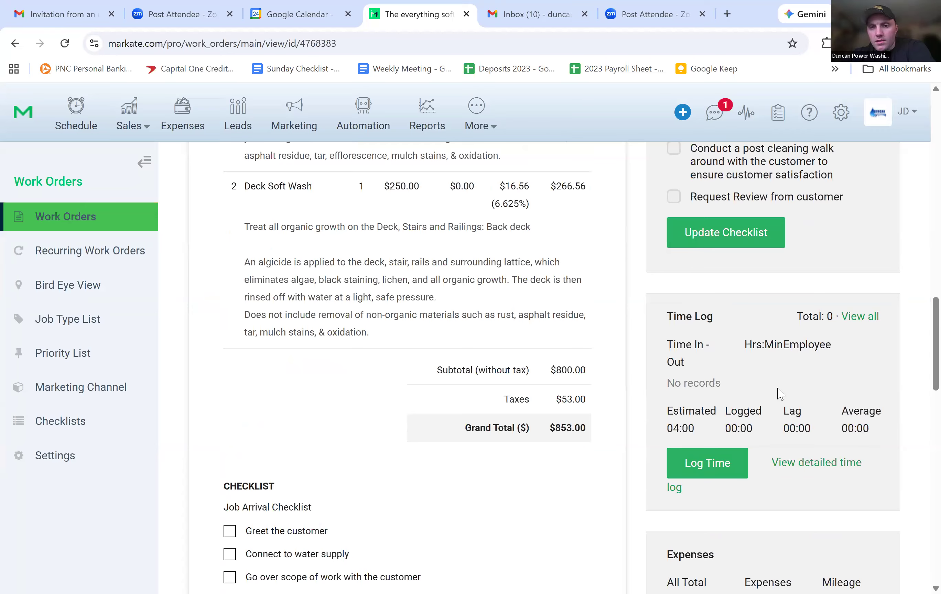
{"action": "scroll", "coordinate": [798, 519], "scroll_direction": "up", "scroll_amount": 6}
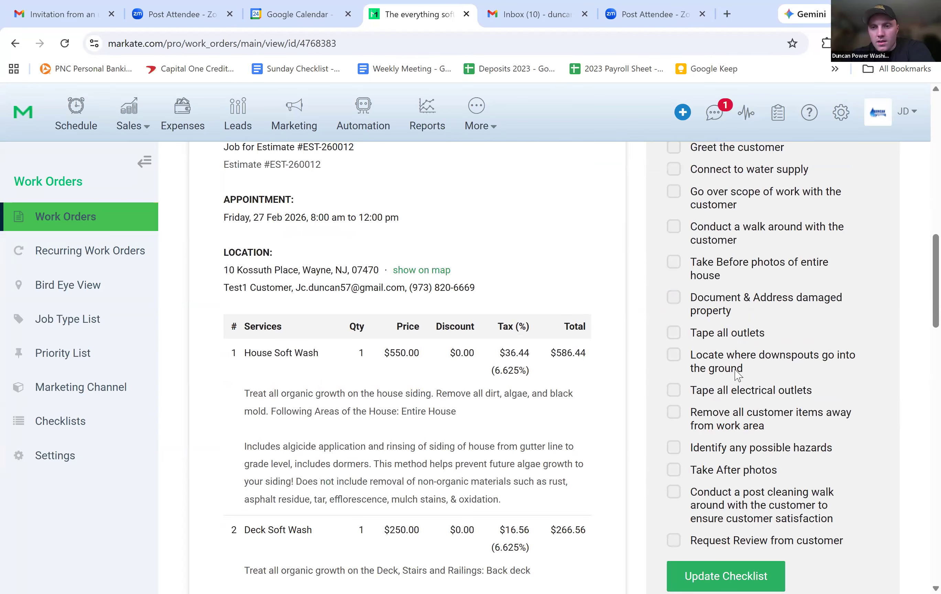
{"action": "scroll", "coordinate": [735, 371], "scroll_direction": "up", "scroll_amount": 5}
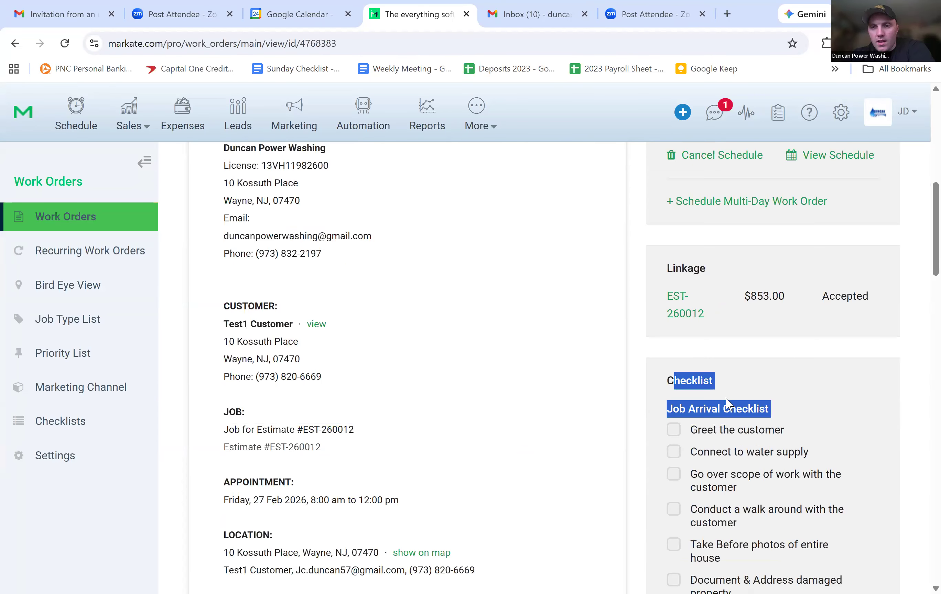
{"action": "left_click", "coordinate": [762, 408]}
{"action": "scroll", "coordinate": [763, 408], "scroll_direction": "up", "scroll_amount": 3}
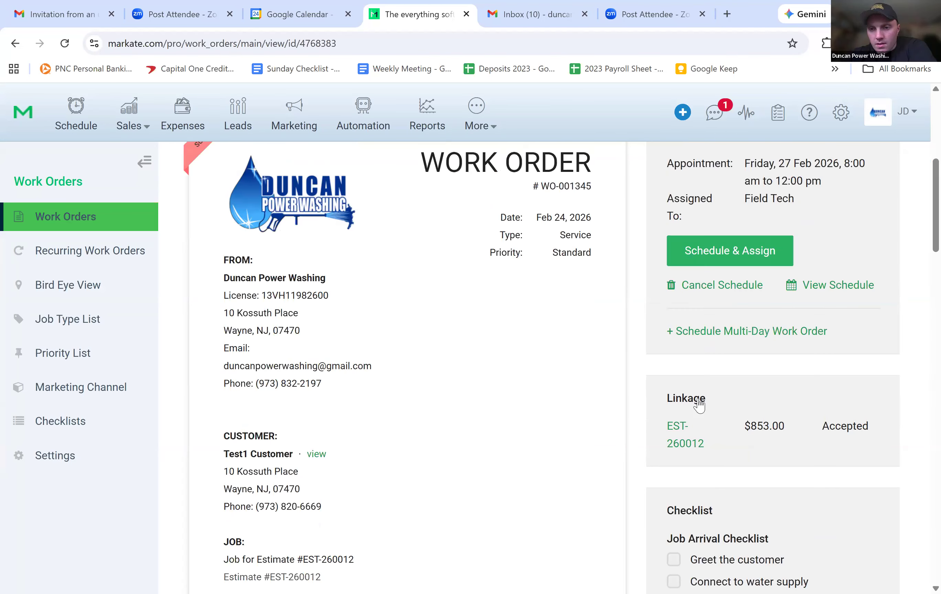
Examine the work order's expenses, job comments, attachments, photos and status log
{"action": "scroll", "coordinate": [669, 319], "scroll_direction": "down", "scroll_amount": 10}
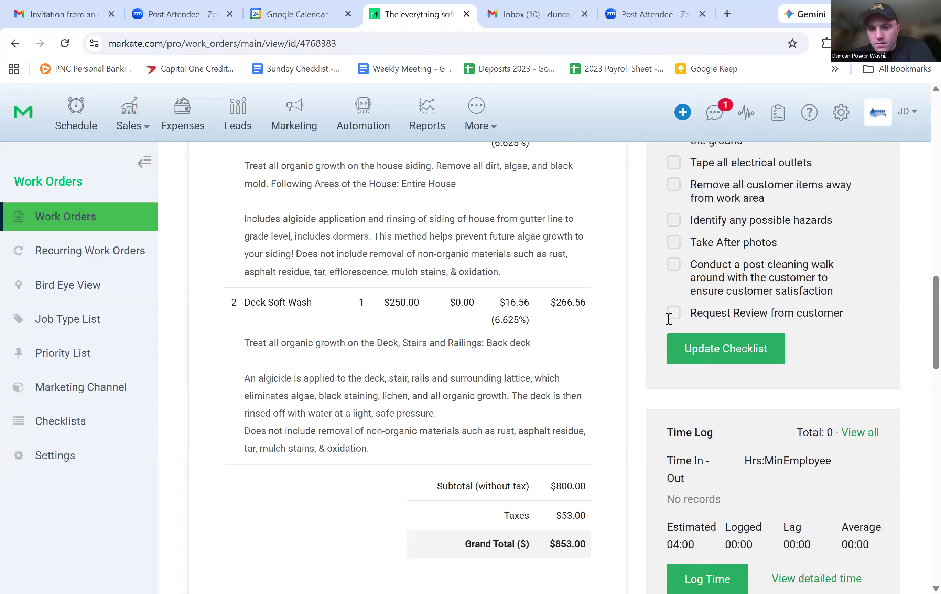
{"action": "scroll", "coordinate": [668, 319], "scroll_direction": "down", "scroll_amount": 5}
{"action": "scroll", "coordinate": [668, 321], "scroll_direction": "down", "scroll_amount": 3}
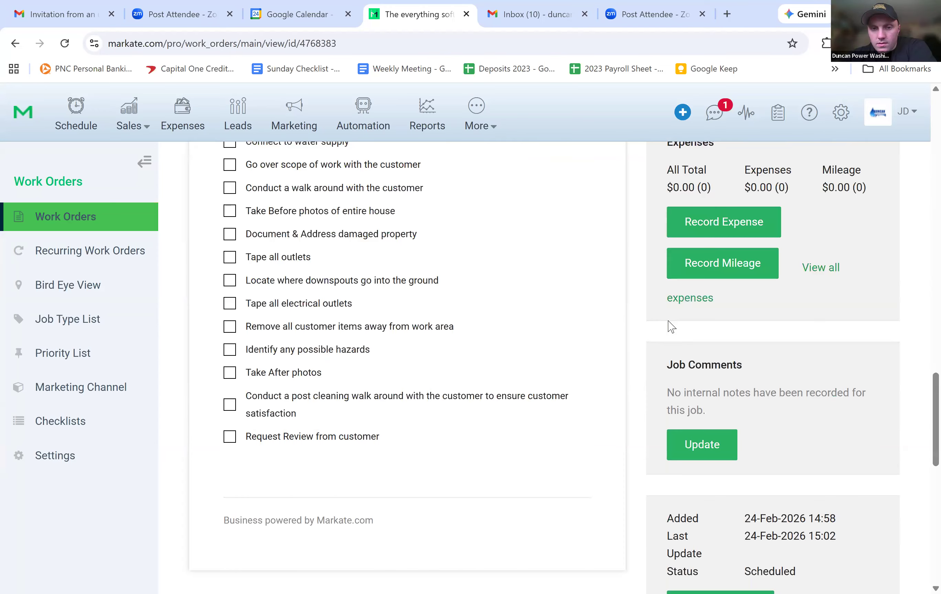
{"action": "scroll", "coordinate": [671, 327], "scroll_direction": "down", "scroll_amount": 6}
{"action": "scroll", "coordinate": [671, 327], "scroll_direction": "up", "scroll_amount": 4}
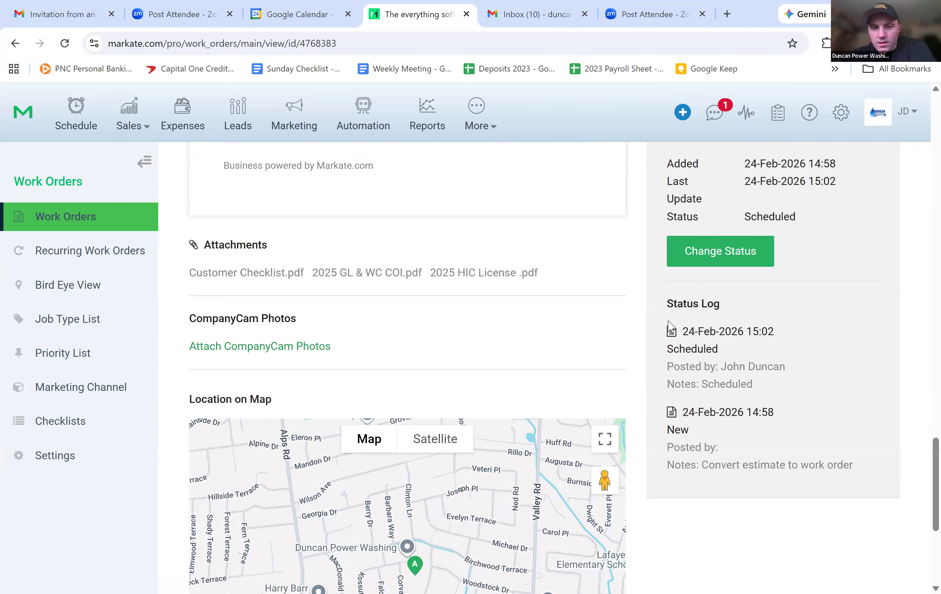
{"action": "scroll", "coordinate": [448, 232], "scroll_direction": "up", "scroll_amount": 8}
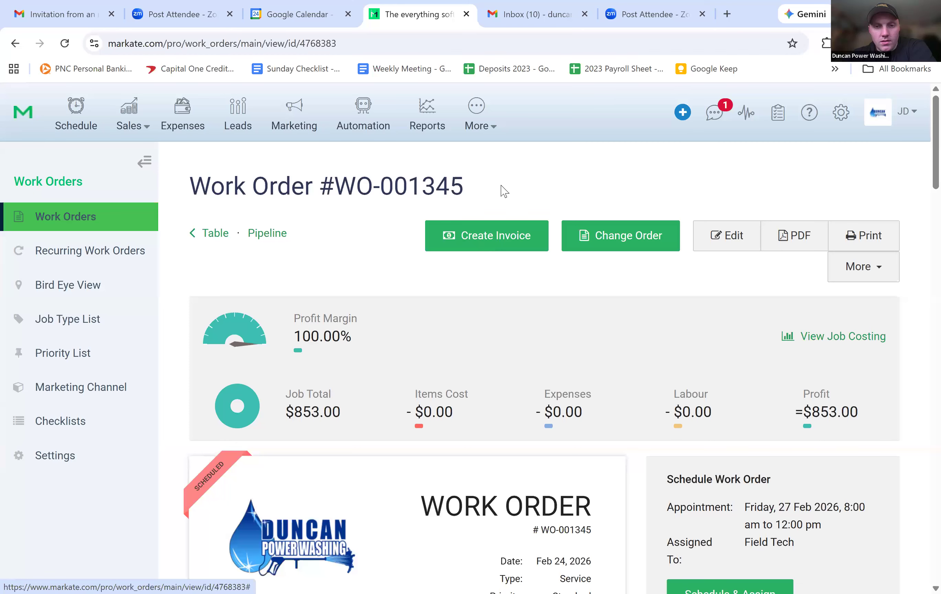
Create an invoice from the work order, copying its attachments and changing the work order status to Invoiced
{"action": "left_click", "coordinate": [483, 248]}
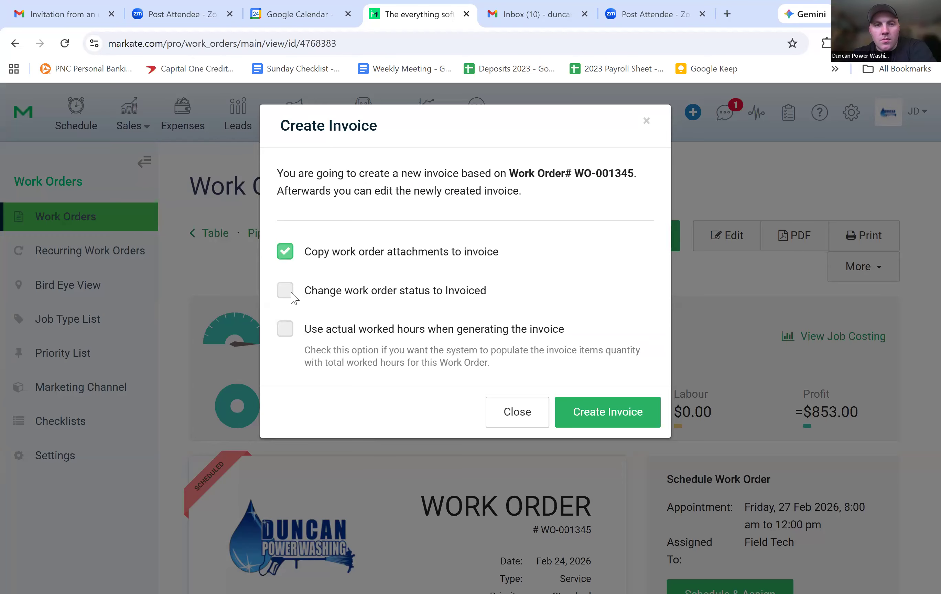
{"action": "left_click", "coordinate": [307, 291]}
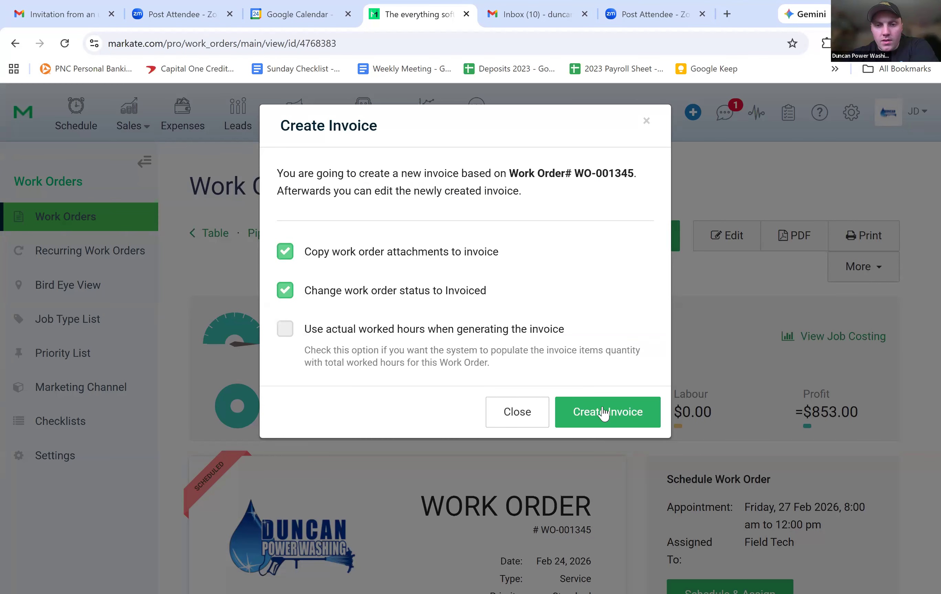
{"action": "left_click", "coordinate": [577, 407]}
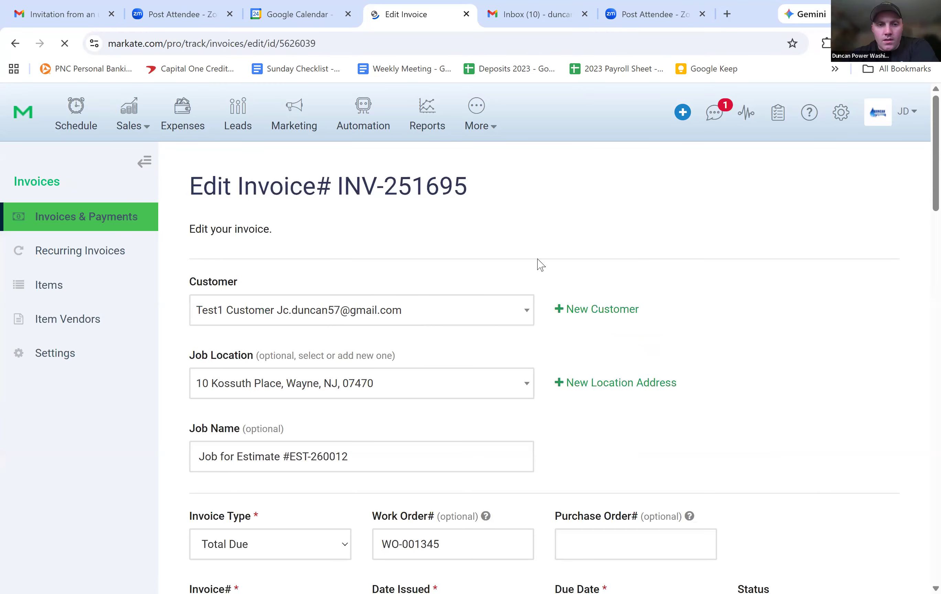
Review the new invoice's job details, issue date, due date and line items
{"action": "scroll", "coordinate": [539, 265], "scroll_direction": "down", "scroll_amount": 3}
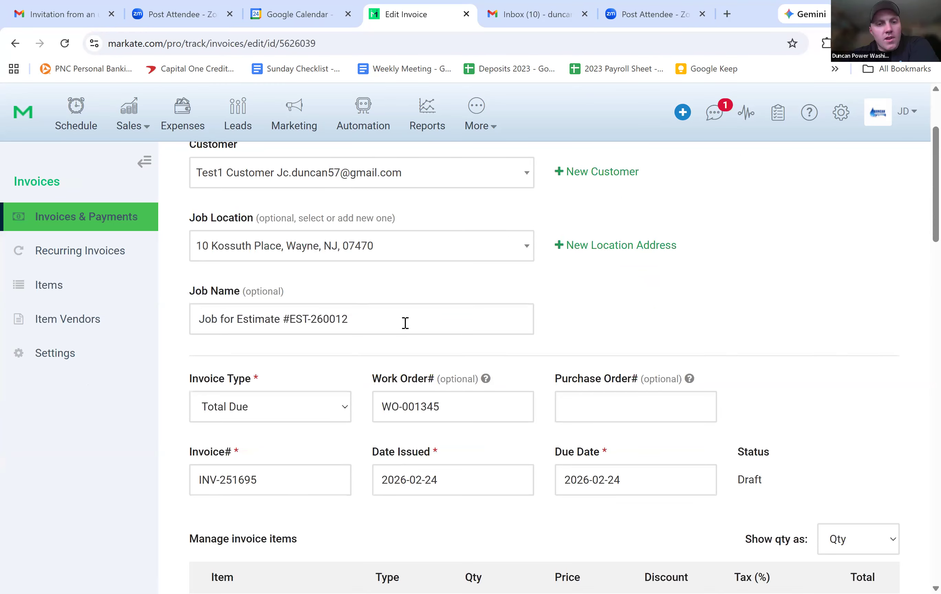
{"action": "scroll", "coordinate": [406, 323], "scroll_direction": "down", "scroll_amount": 2}
{"action": "scroll", "coordinate": [286, 270], "scroll_direction": "down", "scroll_amount": 2}
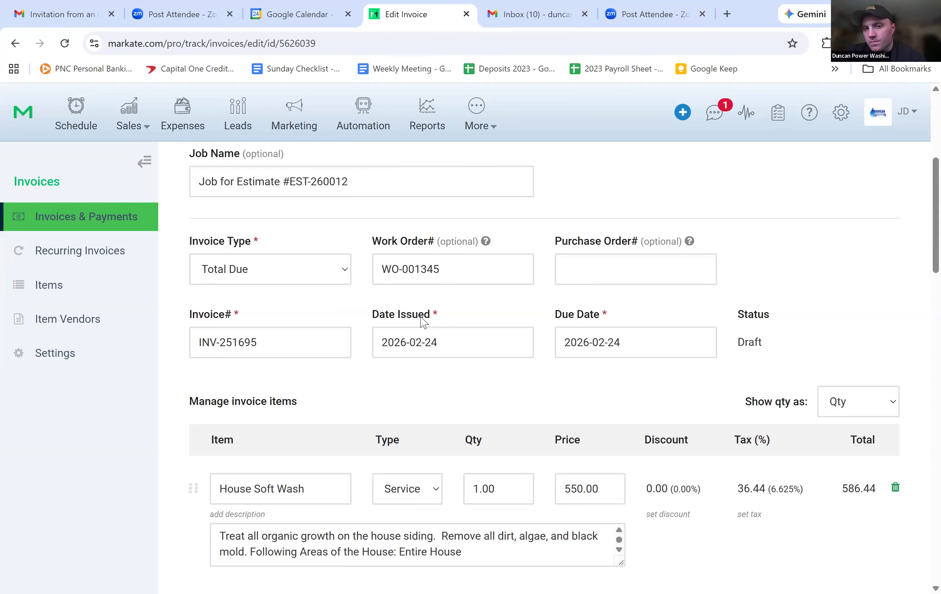
{"action": "triple_click", "coordinate": [400, 325]}
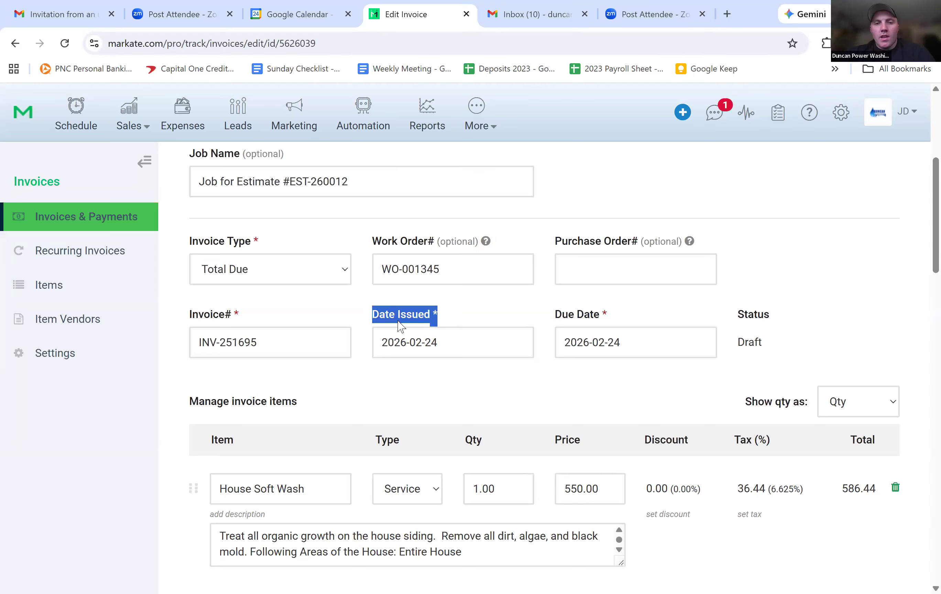
Set the invoice's issue date to 2026-02-27
{"action": "double_click", "coordinate": [426, 348]}
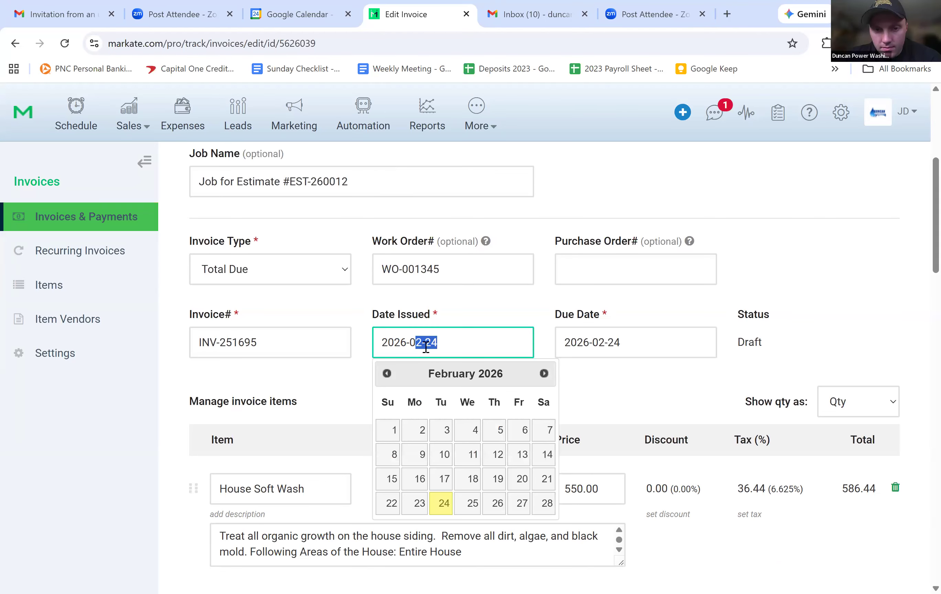
{"action": "left_click_drag", "start_coordinate": [371, 345], "coordinate": [370, 345]}
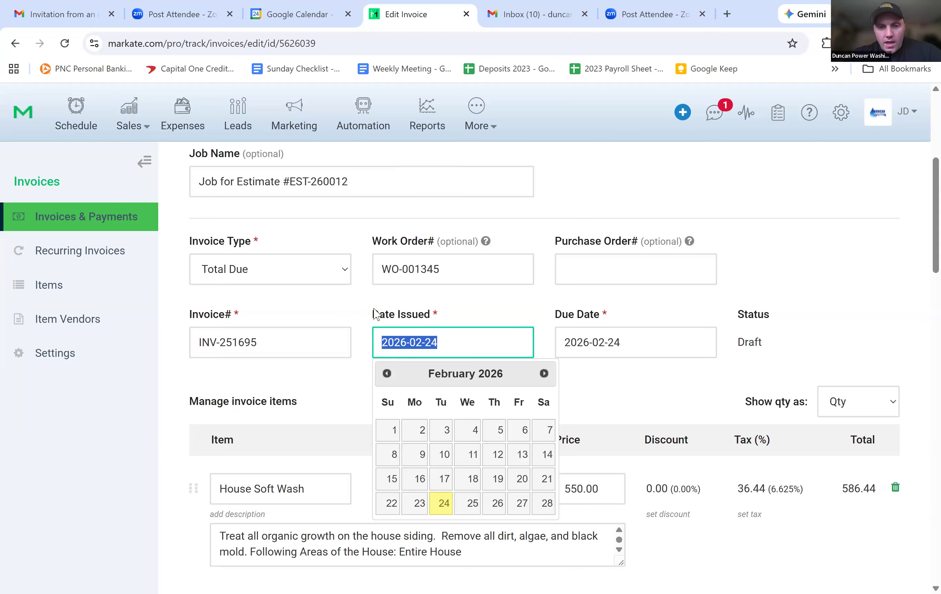
{"action": "triple_click", "coordinate": [436, 325]}
{"action": "left_click", "coordinate": [381, 350]}
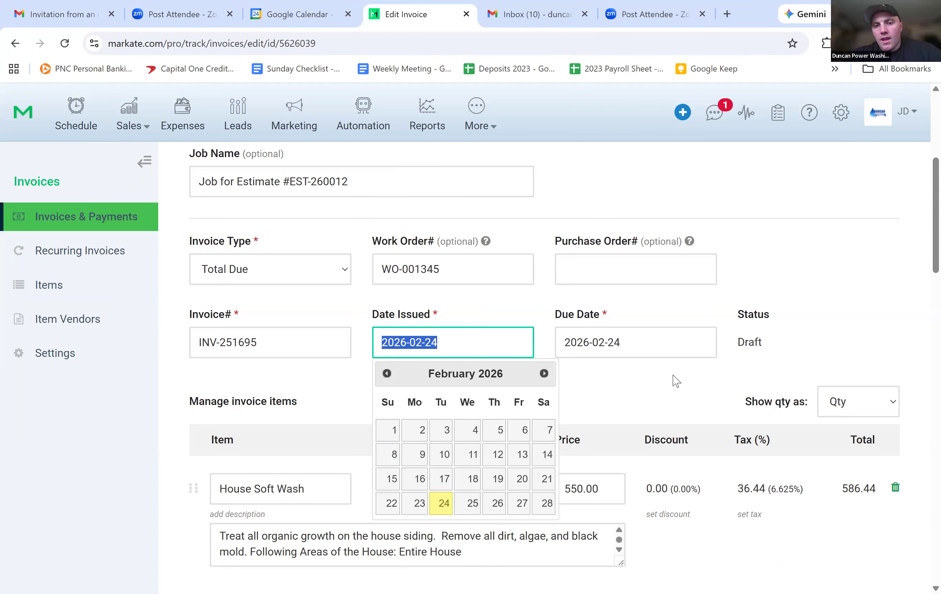
{"action": "left_click", "coordinate": [519, 503]}
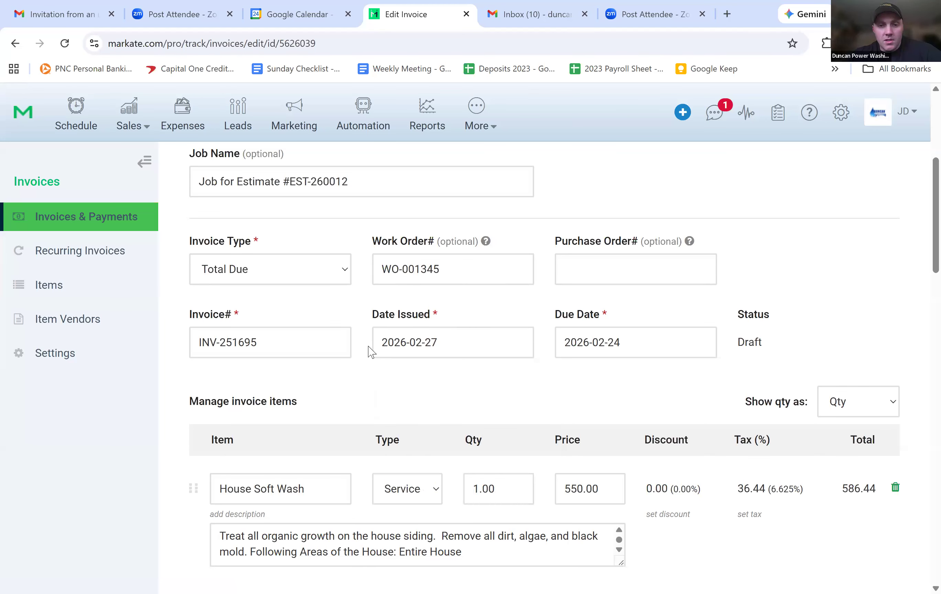
{"action": "left_click", "coordinate": [413, 339]}
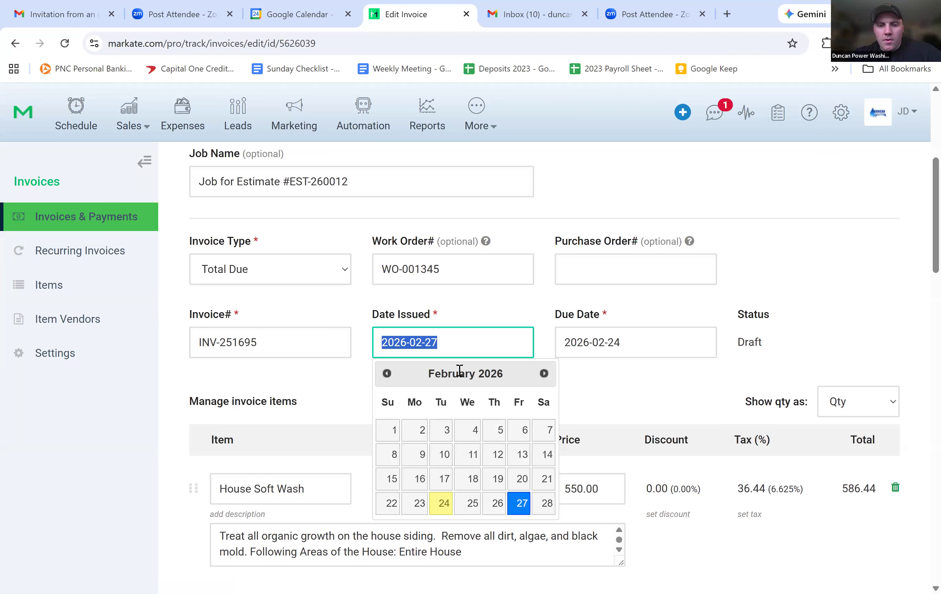
{"action": "left_click_drag", "start_coordinate": [458, 322], "coordinate": [352, 317]}
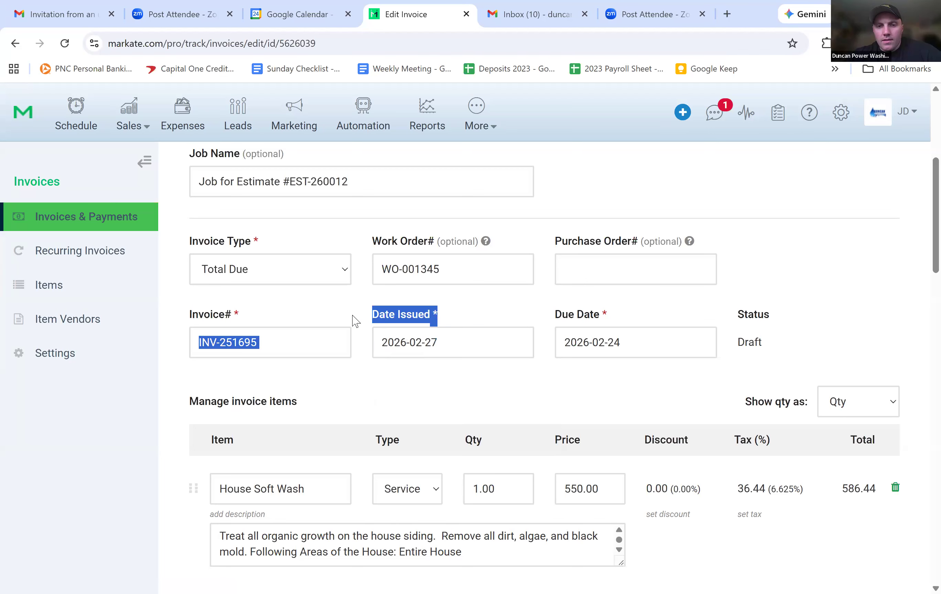
{"action": "left_click_drag", "start_coordinate": [433, 357], "coordinate": [385, 346]}
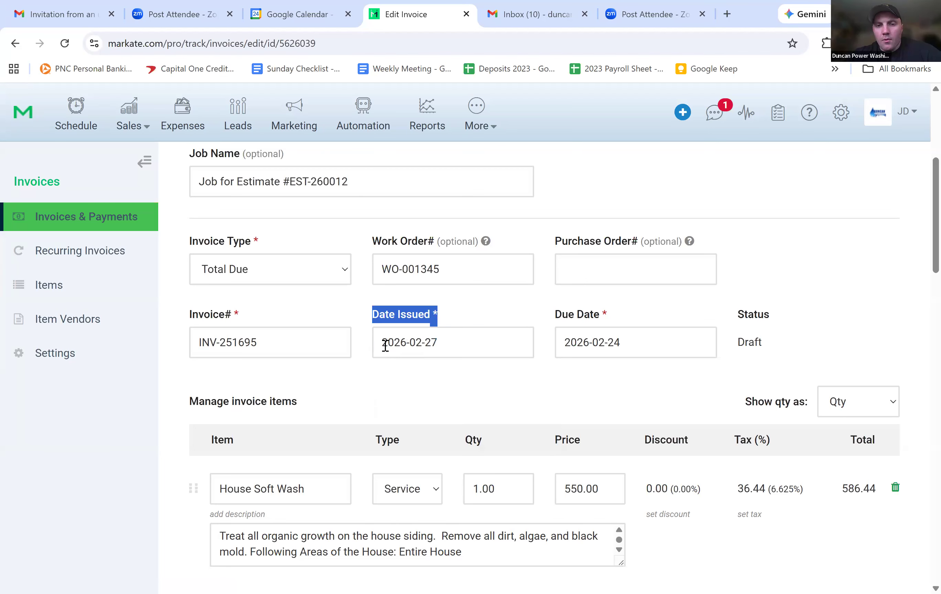
{"action": "left_click", "coordinate": [385, 346]}
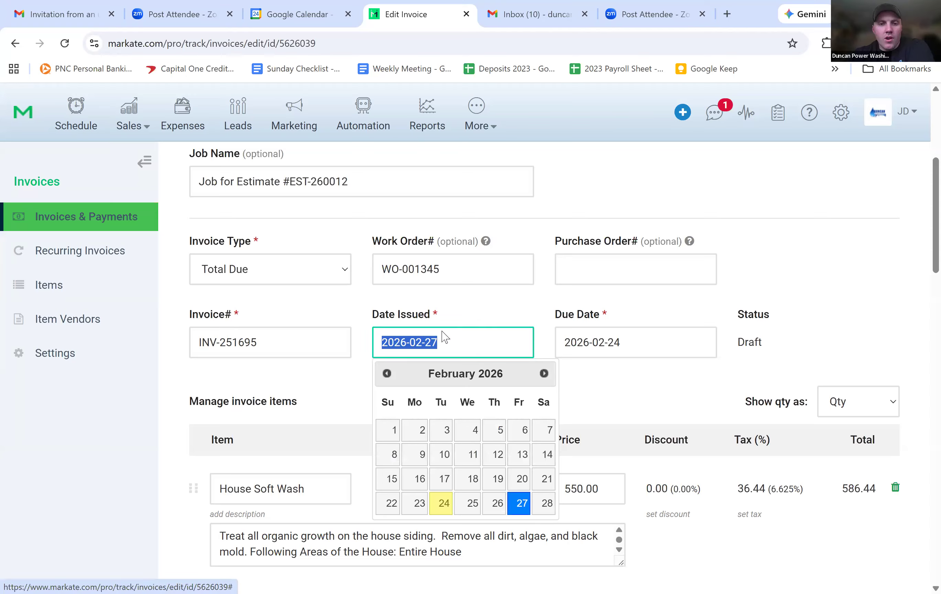
{"action": "left_click", "coordinate": [413, 322]}
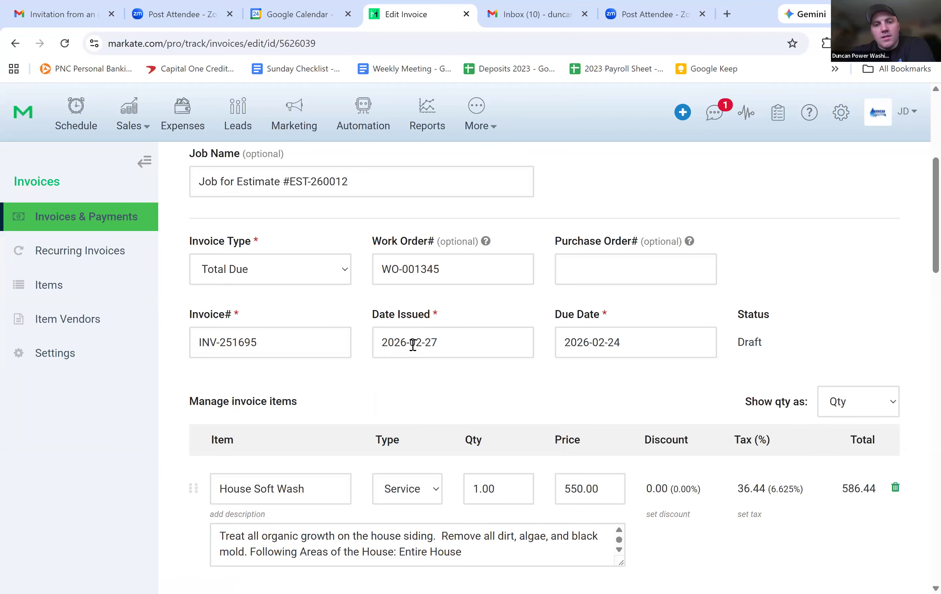
{"action": "left_click", "coordinate": [436, 342]}
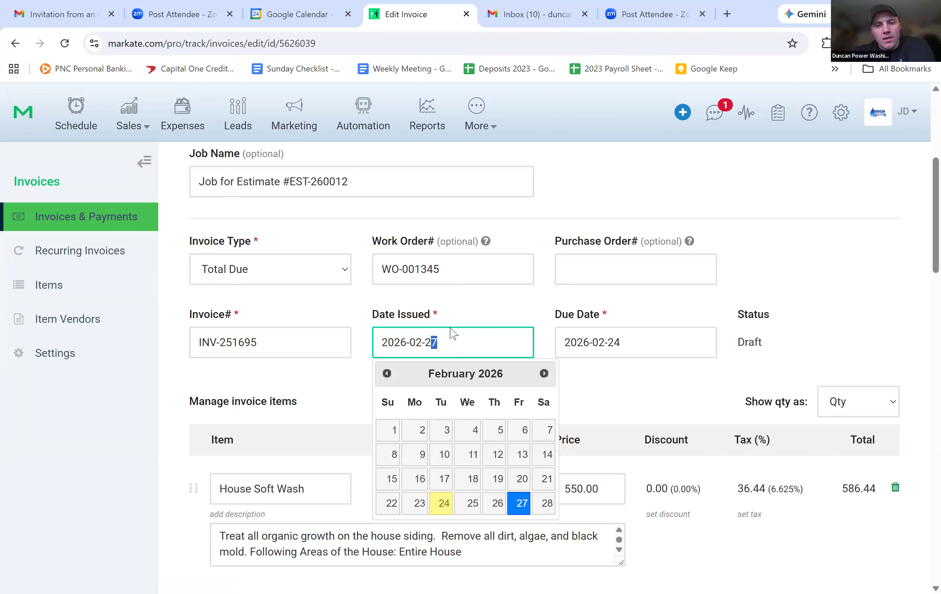
{"action": "triple_click", "coordinate": [401, 338]}
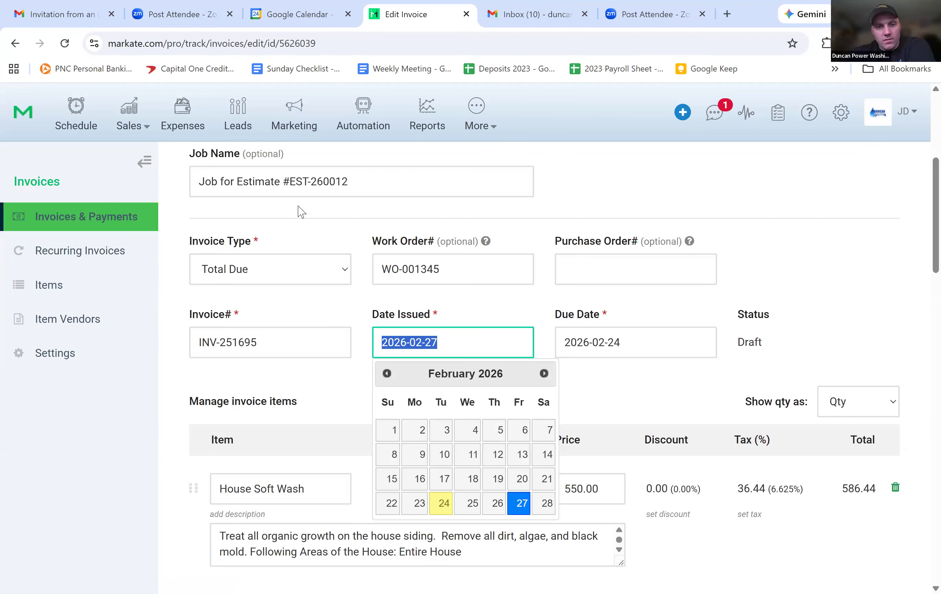
Review the invoice's customer and job fields, line items, taxes, grand total and deposit options
{"action": "scroll", "coordinate": [300, 210], "scroll_direction": "up", "scroll_amount": 5}
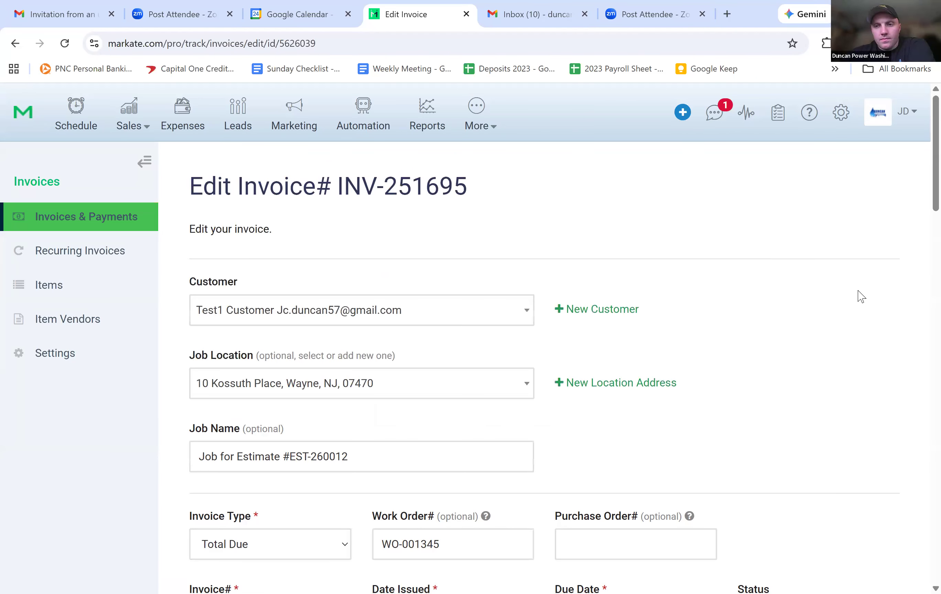
{"action": "scroll", "coordinate": [821, 329], "scroll_direction": "down", "scroll_amount": 5}
{"action": "left_click", "coordinate": [822, 329]}
{"action": "scroll", "coordinate": [668, 287], "scroll_direction": "down", "scroll_amount": 1}
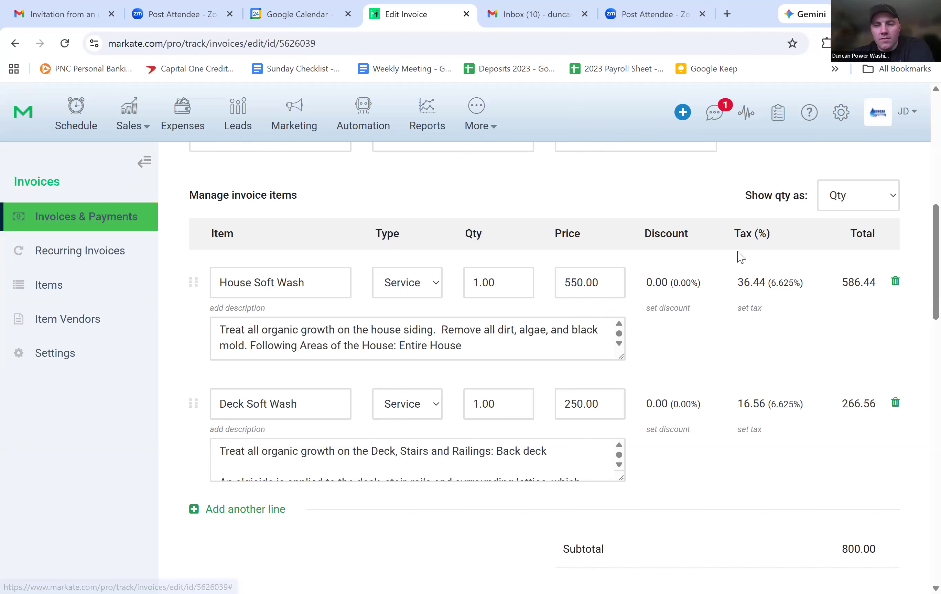
{"action": "scroll", "coordinate": [686, 255], "scroll_direction": "down", "scroll_amount": 1}
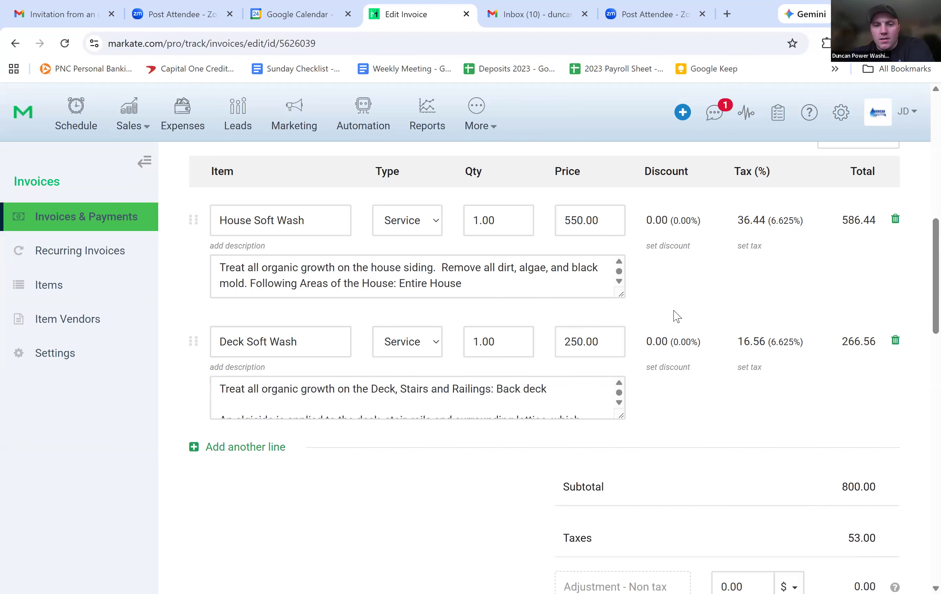
{"action": "scroll", "coordinate": [653, 330], "scroll_direction": "down", "scroll_amount": 2}
{"action": "scroll", "coordinate": [653, 330], "scroll_direction": "down", "scroll_amount": 5}
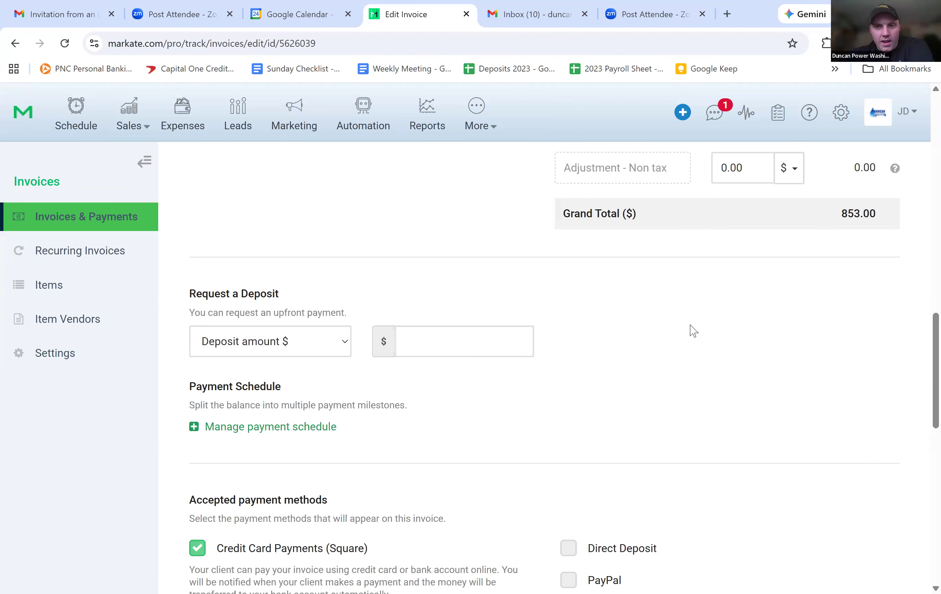
{"action": "scroll", "coordinate": [638, 321], "scroll_direction": "up", "scroll_amount": 5}
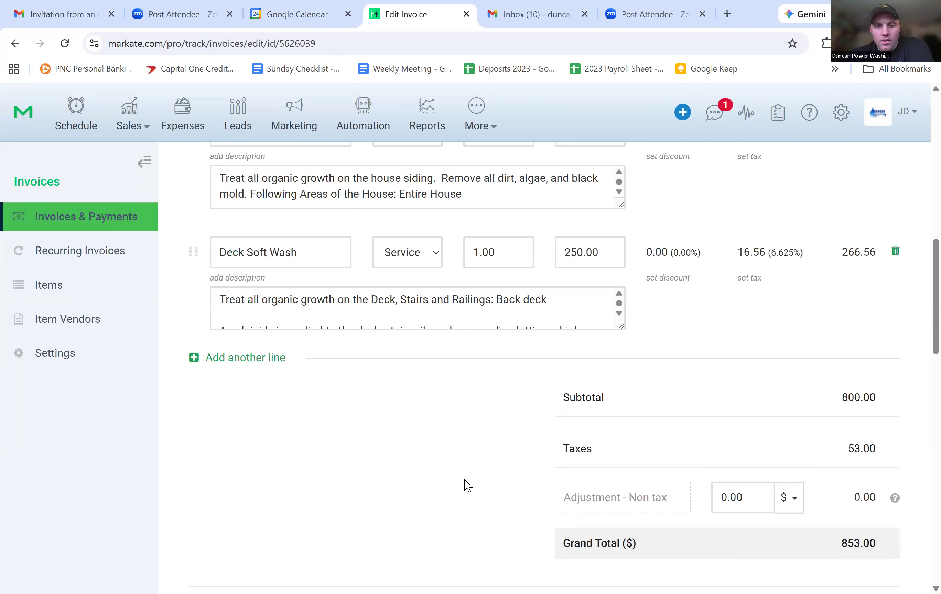
{"action": "scroll", "coordinate": [464, 480], "scroll_direction": "up", "scroll_amount": 5}
{"action": "scroll", "coordinate": [376, 484], "scroll_direction": "up", "scroll_amount": 2}
{"action": "left_click", "coordinate": [378, 482]}
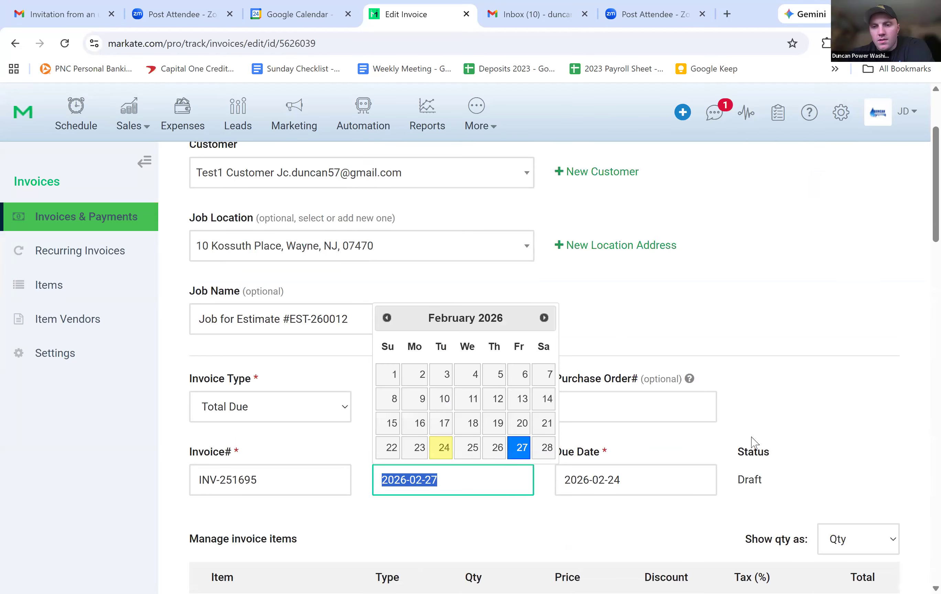
Check the invoice's accepted payment methods, customer message and attachments, and try to preview the invoice
{"action": "scroll", "coordinate": [752, 443], "scroll_direction": "down", "scroll_amount": 5}
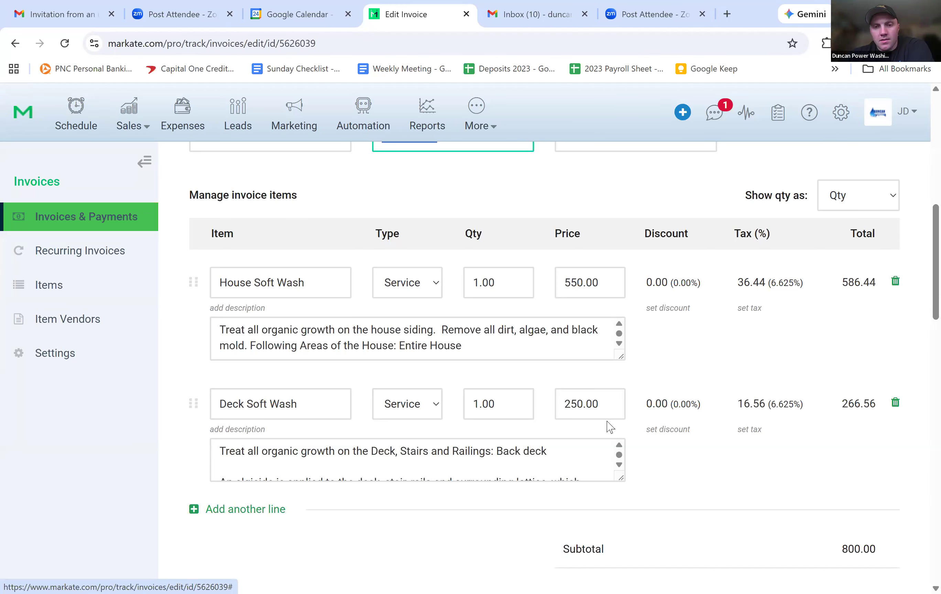
{"action": "scroll", "coordinate": [512, 389], "scroll_direction": "down", "scroll_amount": 5}
{"action": "scroll", "coordinate": [283, 230], "scroll_direction": "down", "scroll_amount": 6}
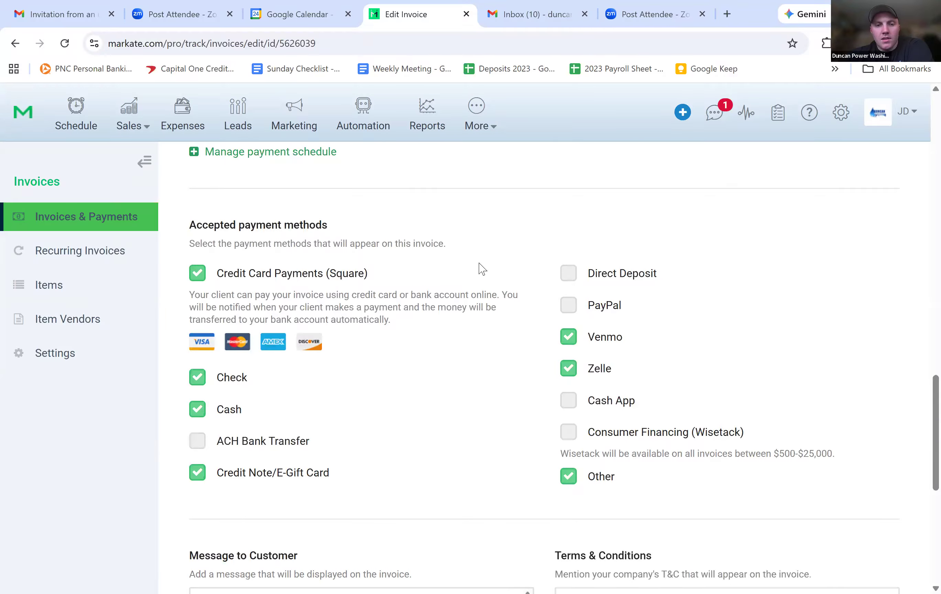
{"action": "scroll", "coordinate": [483, 269], "scroll_direction": "down", "scroll_amount": 5}
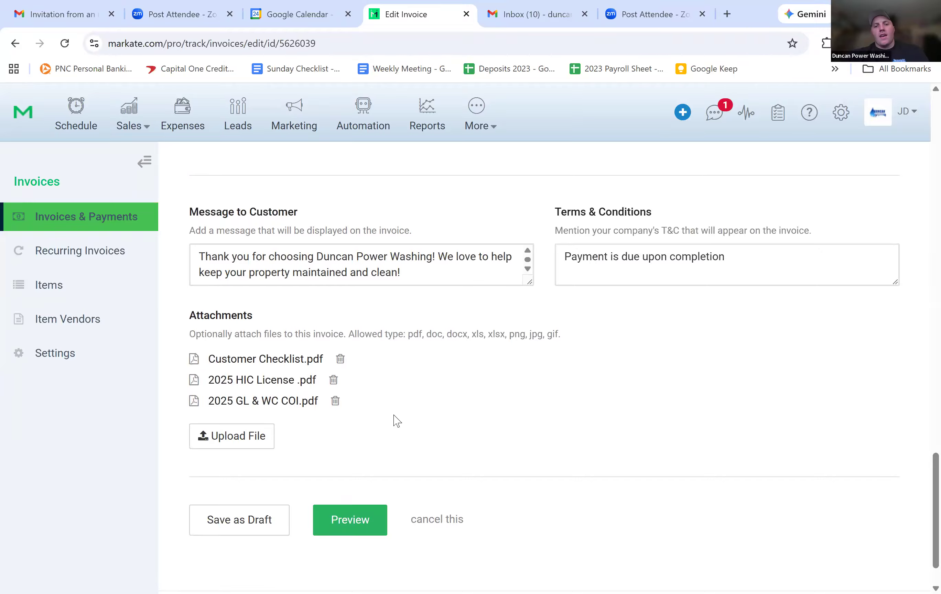
{"action": "left_click", "coordinate": [355, 517]}
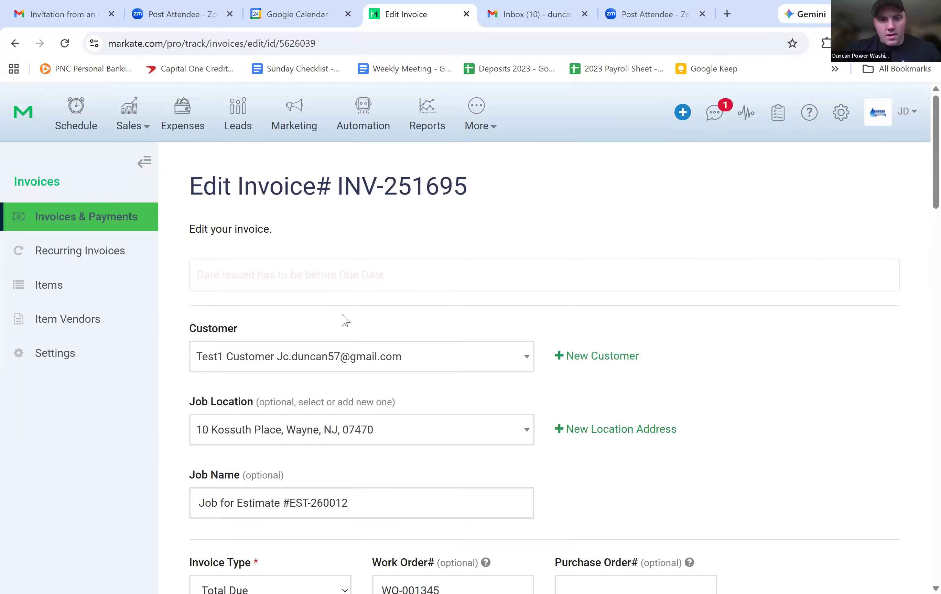
Set the invoice's issue date to 2026-02-24 so it is not after the due date
{"action": "left_click_drag", "start_coordinate": [402, 282], "coordinate": [221, 279]}
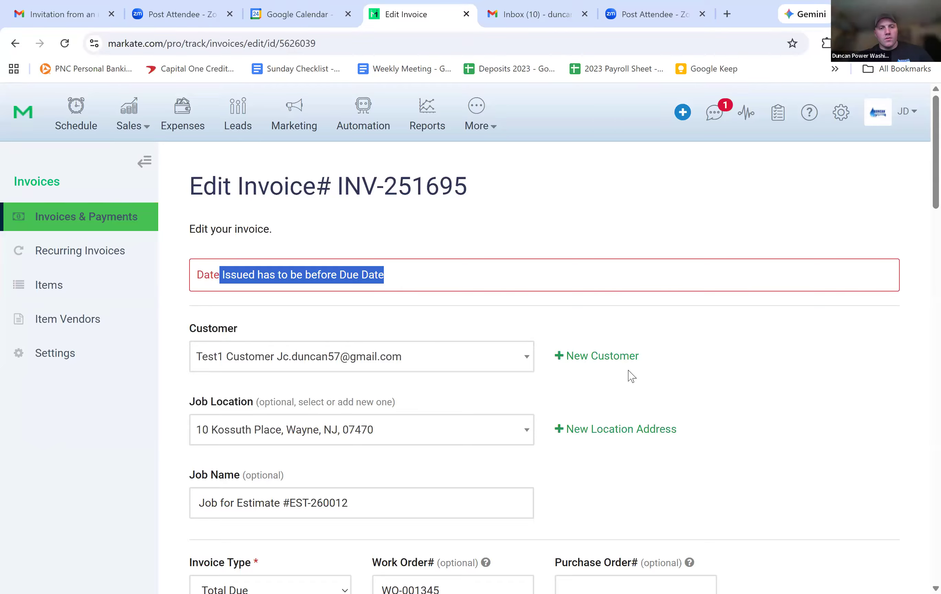
{"action": "scroll", "coordinate": [627, 380], "scroll_direction": "down", "scroll_amount": 1}
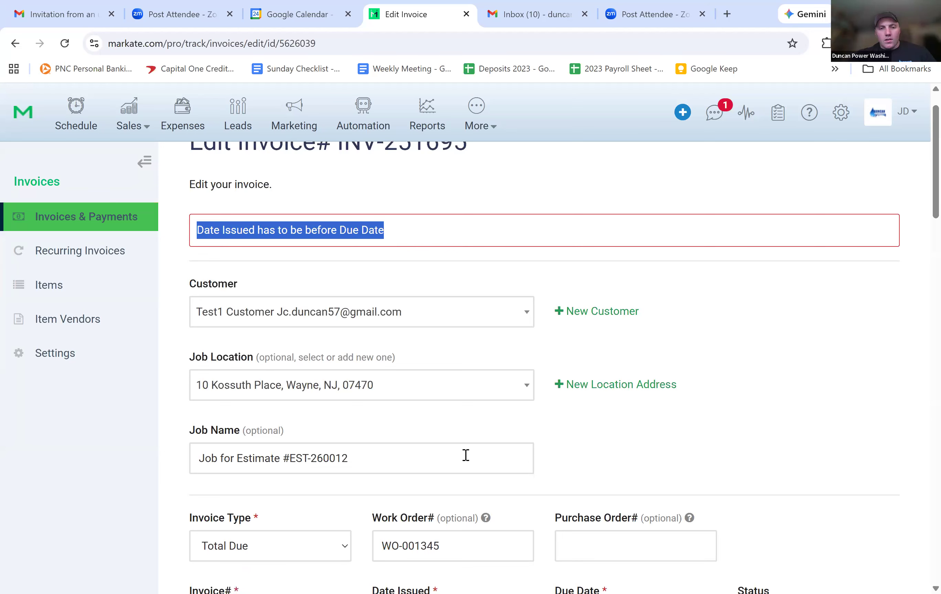
{"action": "scroll", "coordinate": [466, 455], "scroll_direction": "down", "scroll_amount": 3}
{"action": "left_click", "coordinate": [402, 457]}
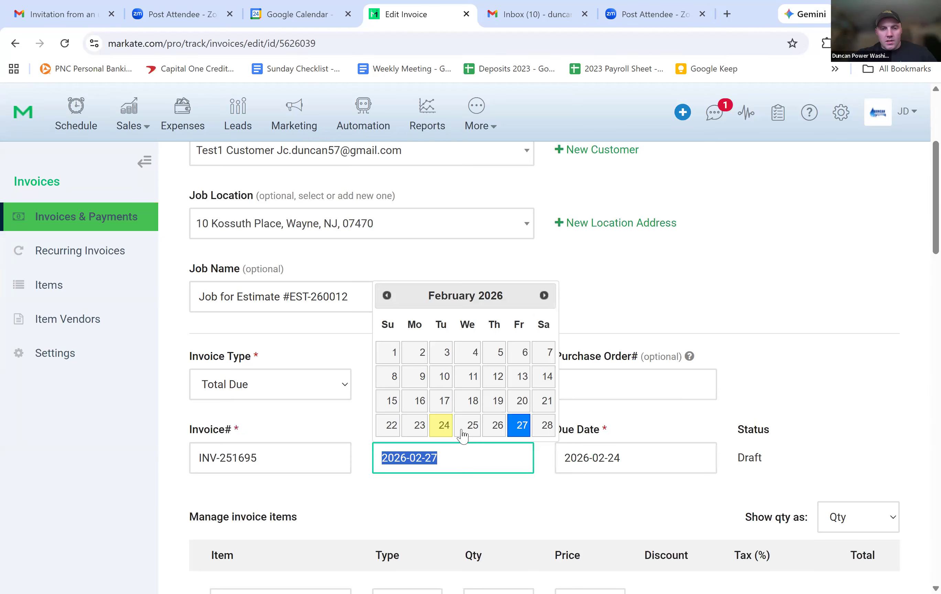
{"action": "left_click", "coordinate": [442, 425]}
{"action": "left_click", "coordinate": [364, 459]}
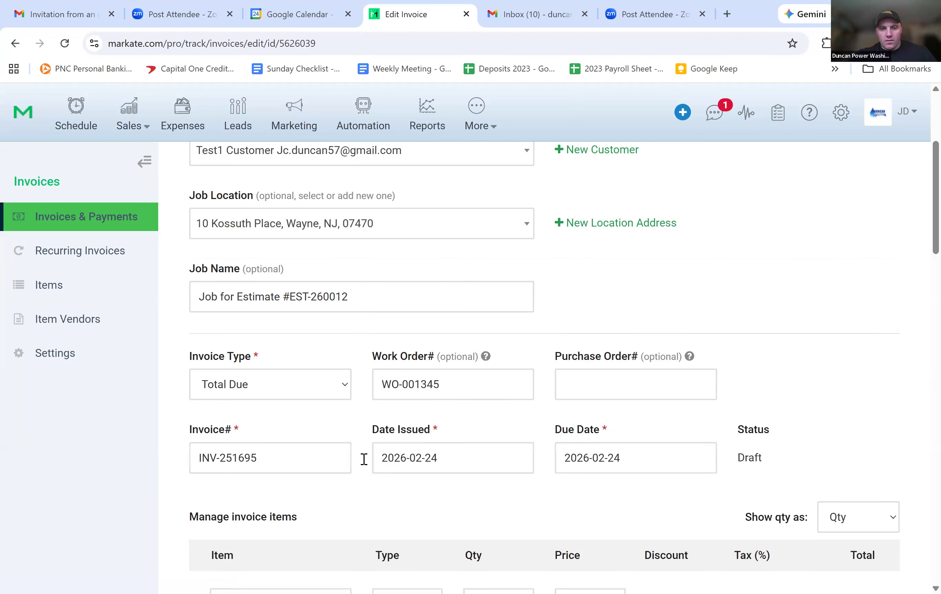
Submit the edited invoice for preview with its existing message, terms and attachments
{"action": "left_click", "coordinate": [441, 458]}
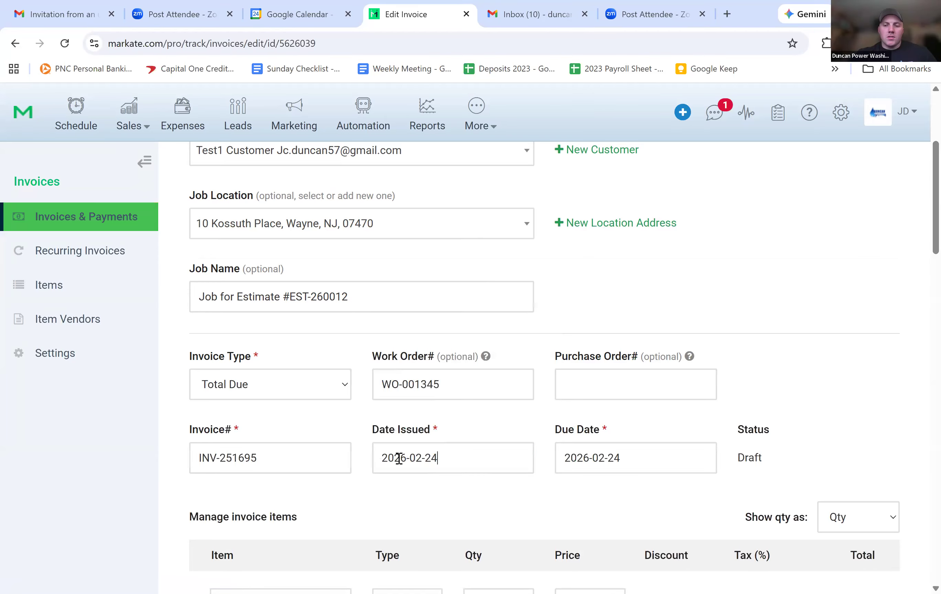
{"action": "left_click_drag", "start_coordinate": [440, 459], "coordinate": [394, 430]}
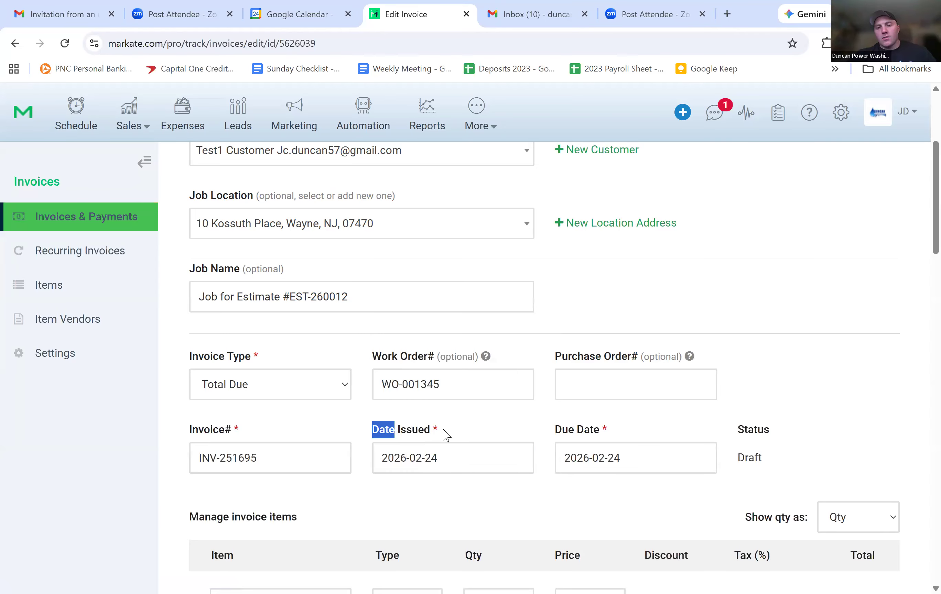
{"action": "left_click_drag", "start_coordinate": [544, 432], "coordinate": [543, 432]}
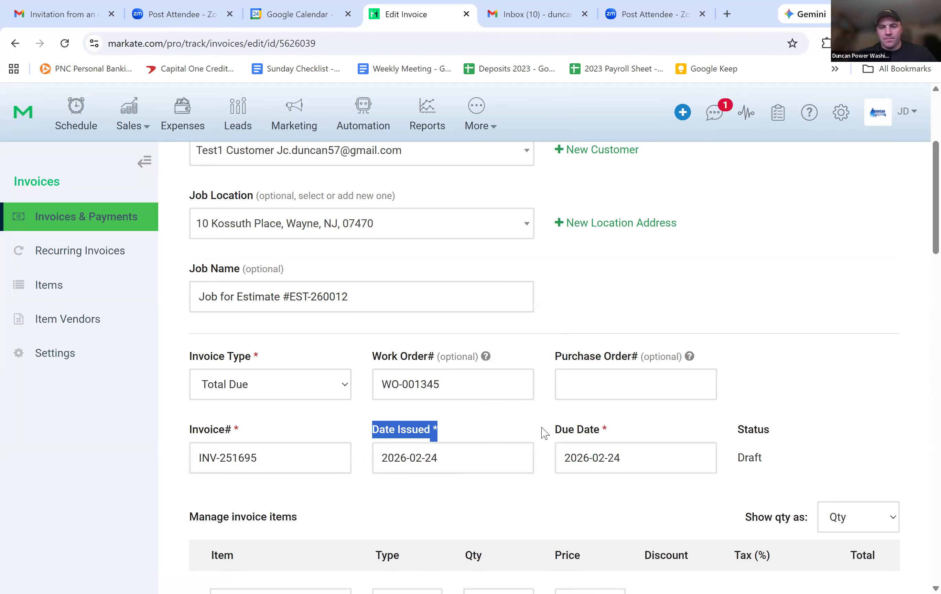
{"action": "scroll", "coordinate": [545, 433], "scroll_direction": "down", "scroll_amount": 1}
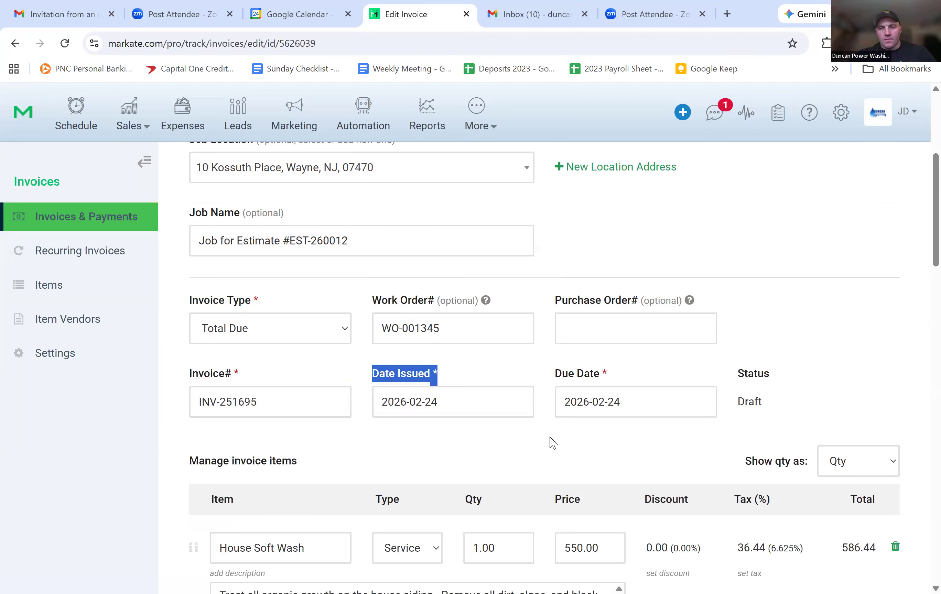
{"action": "scroll", "coordinate": [553, 443], "scroll_direction": "down", "scroll_amount": 6}
{"action": "scroll", "coordinate": [353, 471], "scroll_direction": "down", "scroll_amount": 10}
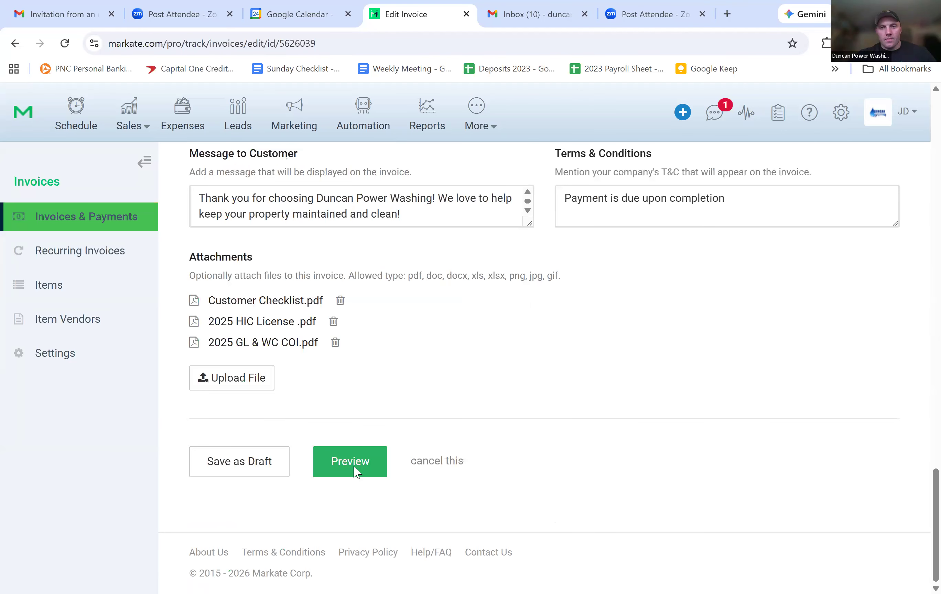
{"action": "left_click", "coordinate": [356, 470]}
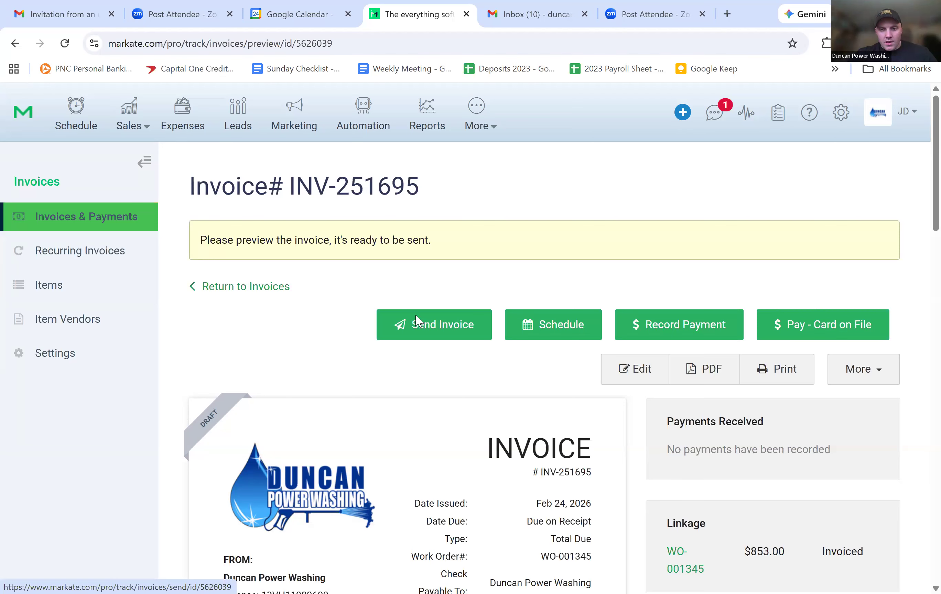
Review the invoice preview's issue date, balance due, customer and job location details, services and log
{"action": "scroll", "coordinate": [383, 313], "scroll_direction": "down", "scroll_amount": 8}
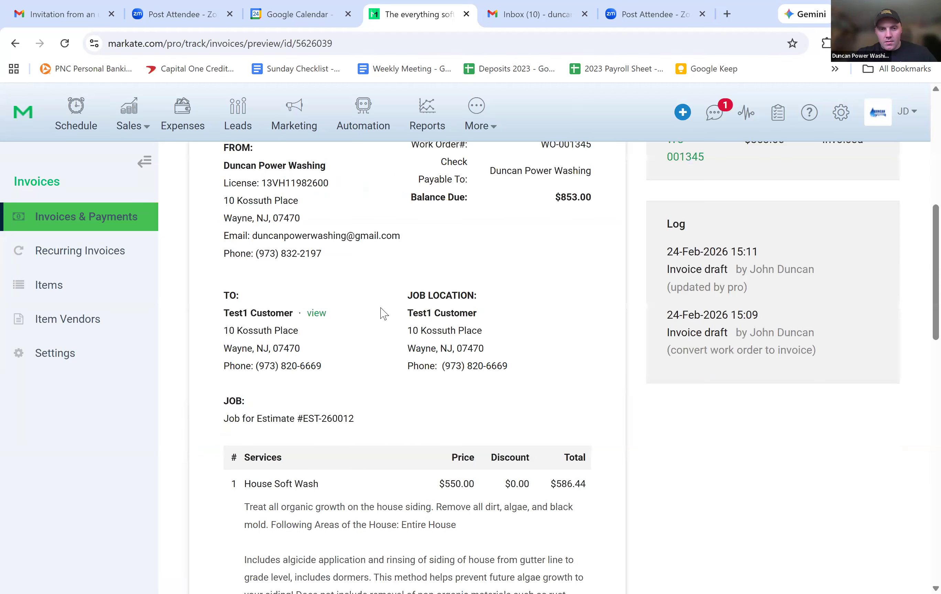
{"action": "scroll", "coordinate": [465, 313], "scroll_direction": "up", "scroll_amount": 1}
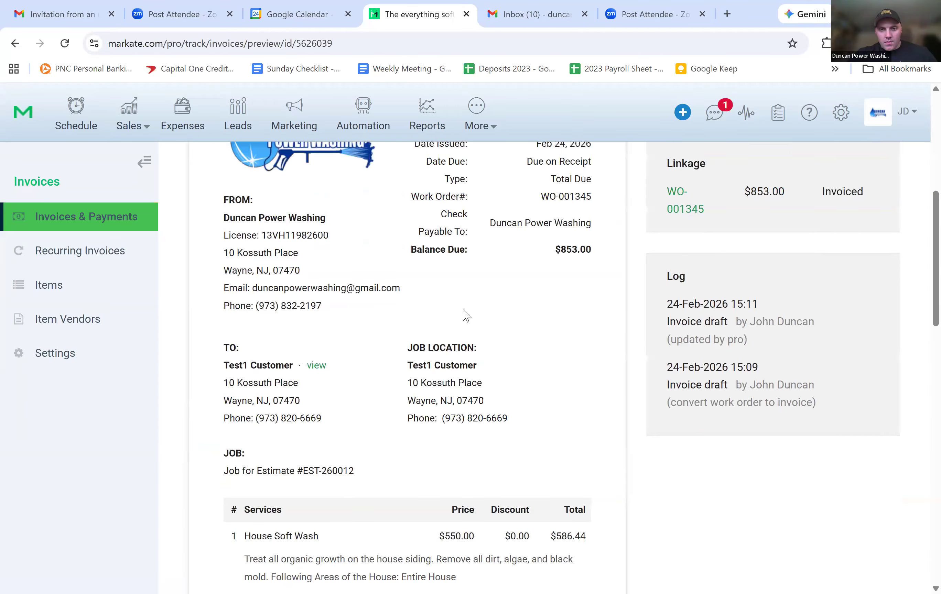
{"action": "scroll", "coordinate": [576, 302], "scroll_direction": "up", "scroll_amount": 3}
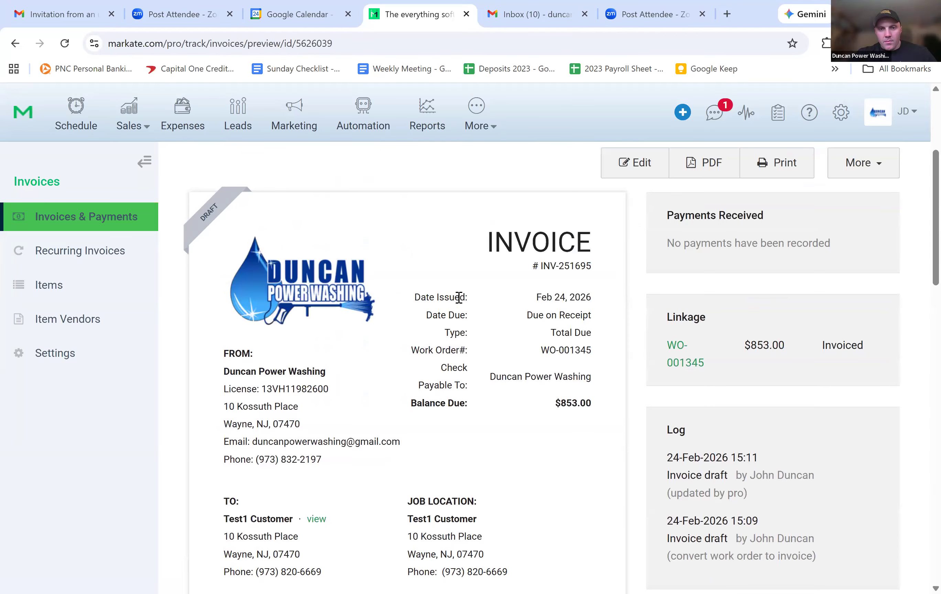
{"action": "triple_click", "coordinate": [584, 292]}
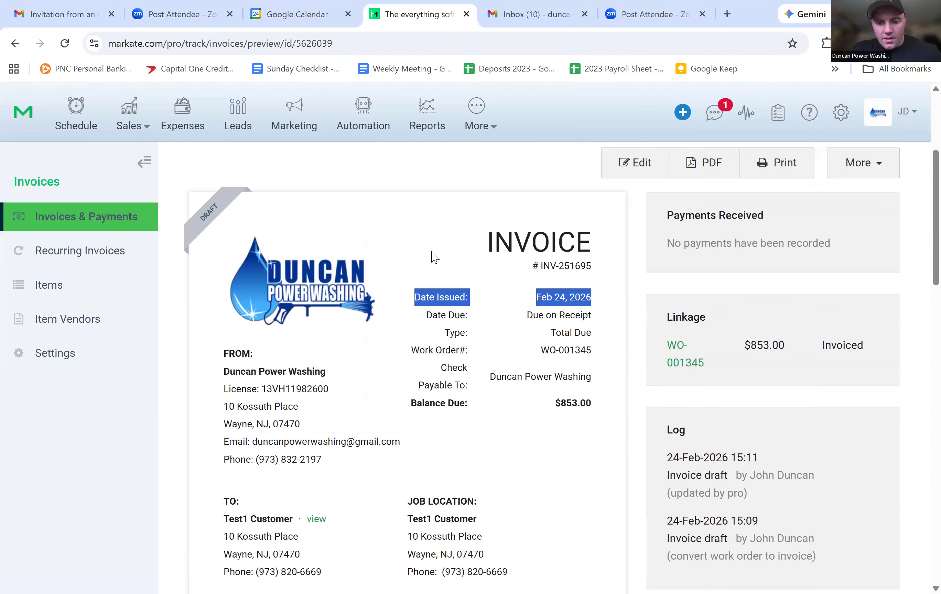
Check the invoice preview's services, totals, payment methods, message and terms, and open the form for sending the invoice
{"action": "scroll", "coordinate": [527, 387], "scroll_direction": "up", "scroll_amount": 1}
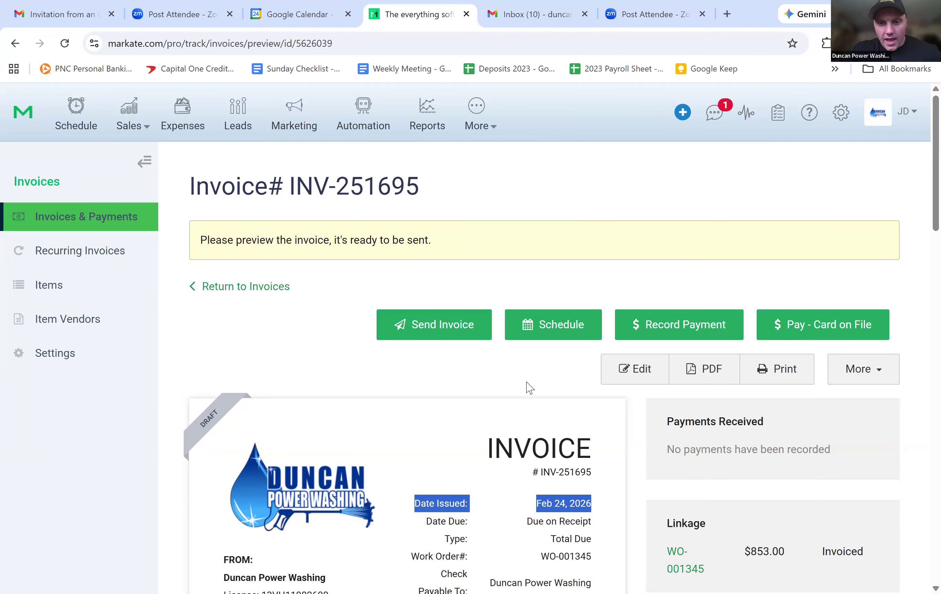
{"action": "scroll", "coordinate": [504, 346], "scroll_direction": "down", "scroll_amount": 8}
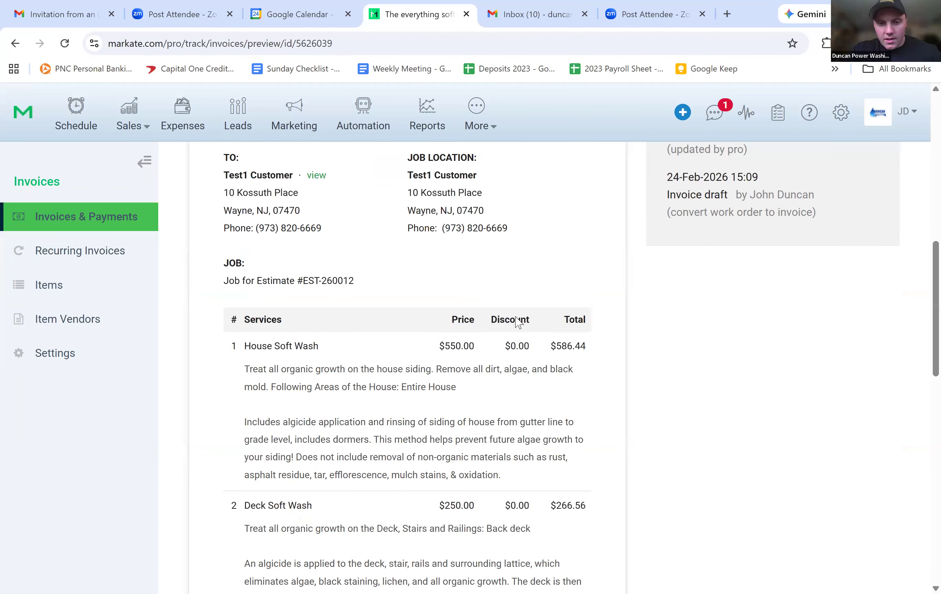
{"action": "scroll", "coordinate": [514, 327], "scroll_direction": "down", "scroll_amount": 4}
{"action": "scroll", "coordinate": [473, 314], "scroll_direction": "down", "scroll_amount": 4}
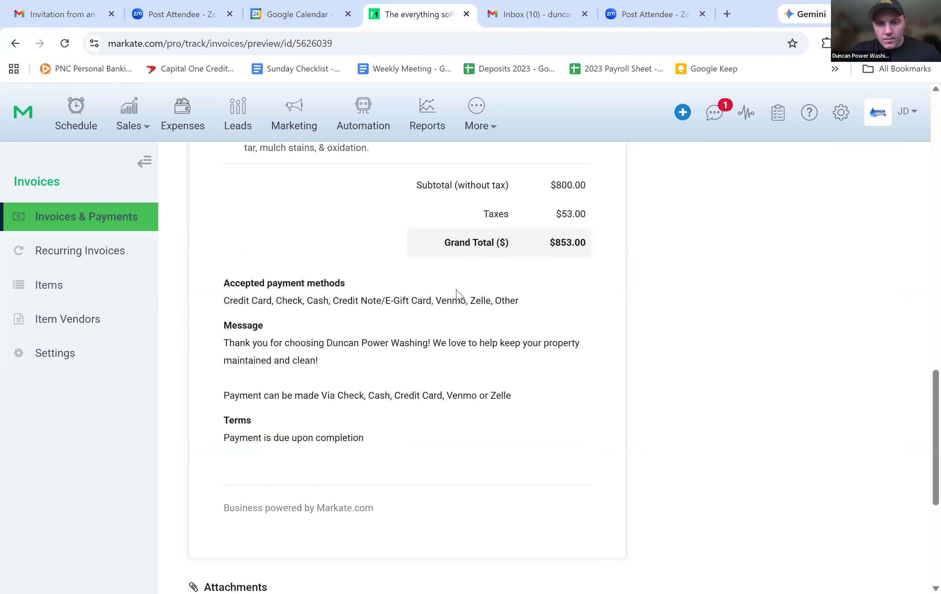
{"action": "scroll", "coordinate": [456, 295], "scroll_direction": "up", "scroll_amount": 16}
{"action": "left_click", "coordinate": [429, 340]}
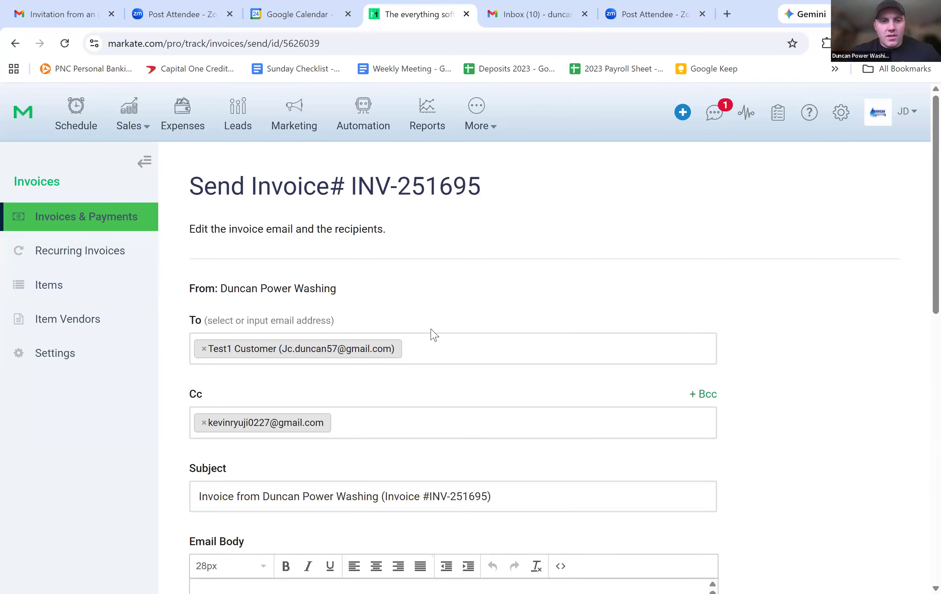
Check the invoice email's recipients, subject, body and attachments, and send the invoice to the customer by email and SMS
{"action": "scroll", "coordinate": [424, 354], "scroll_direction": "down", "scroll_amount": 3}
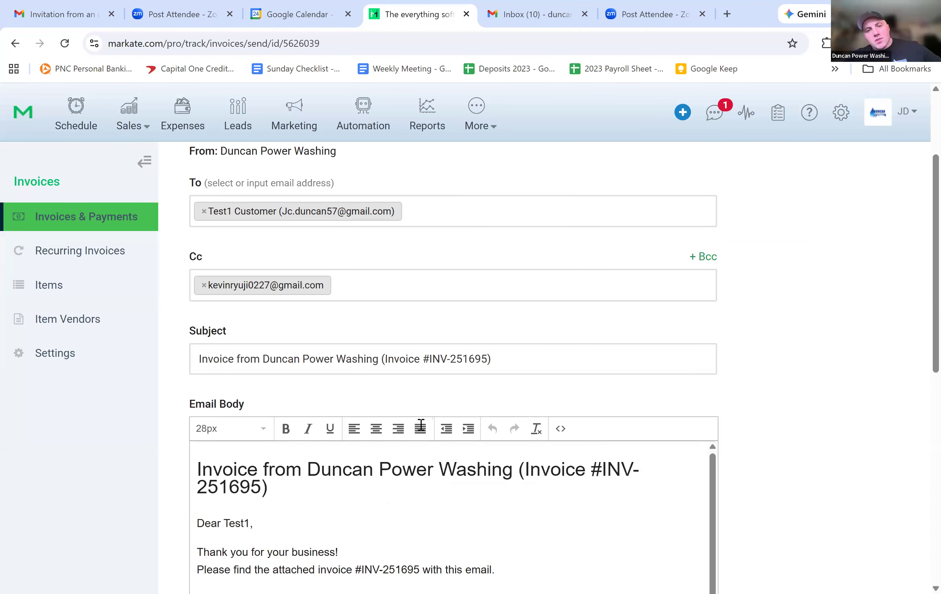
{"action": "scroll", "coordinate": [420, 425], "scroll_direction": "down", "scroll_amount": 3}
{"action": "scroll", "coordinate": [236, 476], "scroll_direction": "down", "scroll_amount": 5}
{"action": "scroll", "coordinate": [251, 477], "scroll_direction": "down", "scroll_amount": 4}
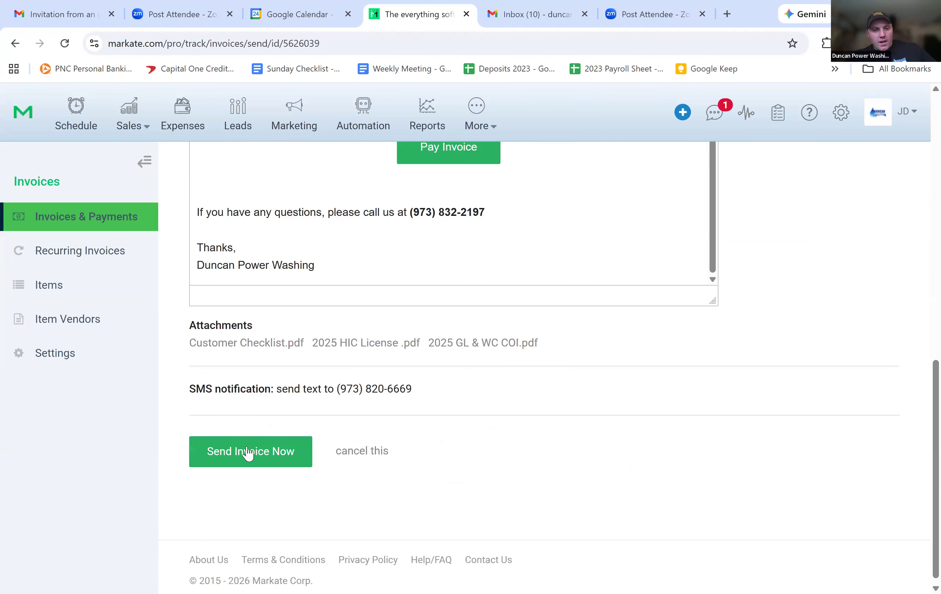
{"action": "left_click", "coordinate": [257, 443]}
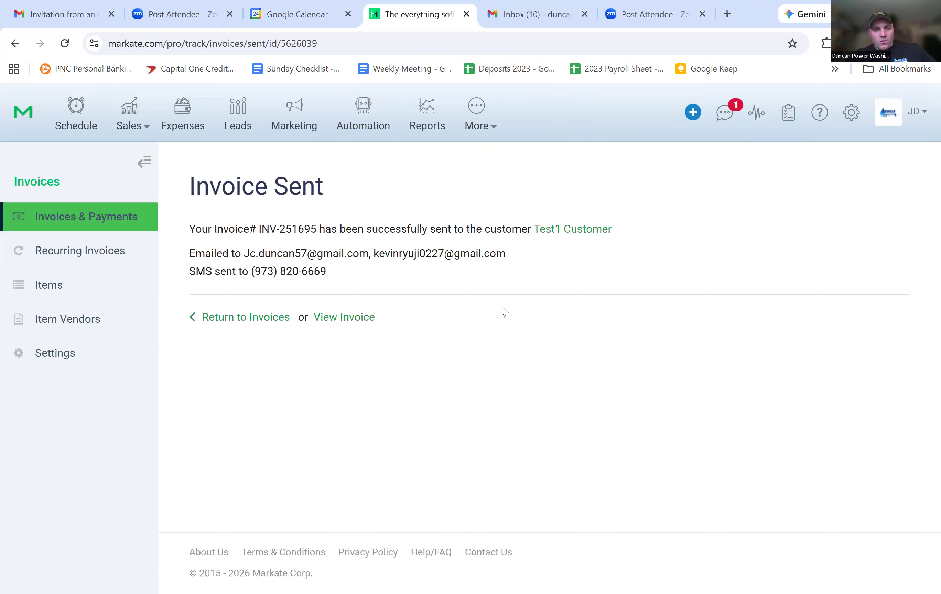
{"action": "left_click", "coordinate": [723, 411], "text": "shift"}
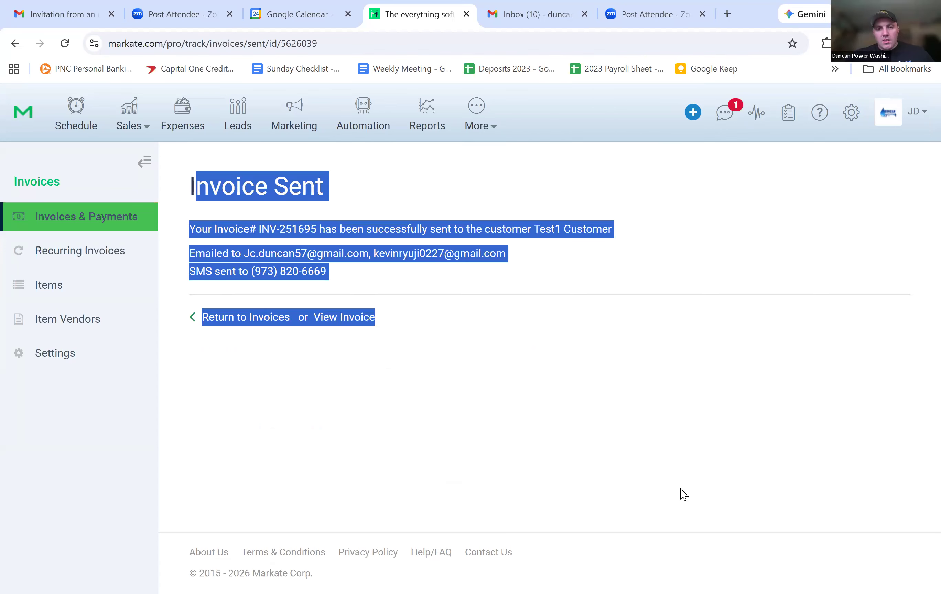
{"action": "left_click", "coordinate": [268, 316]}
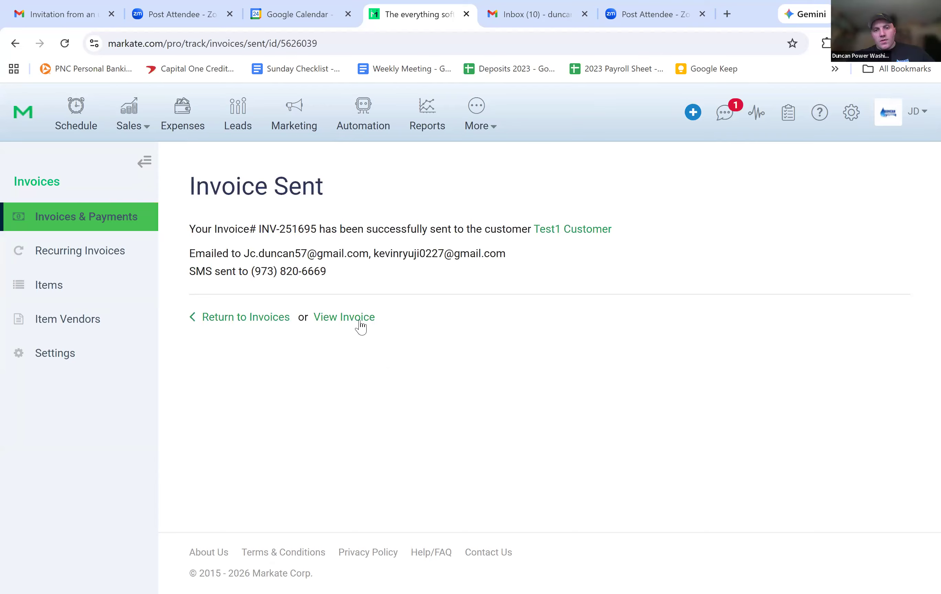